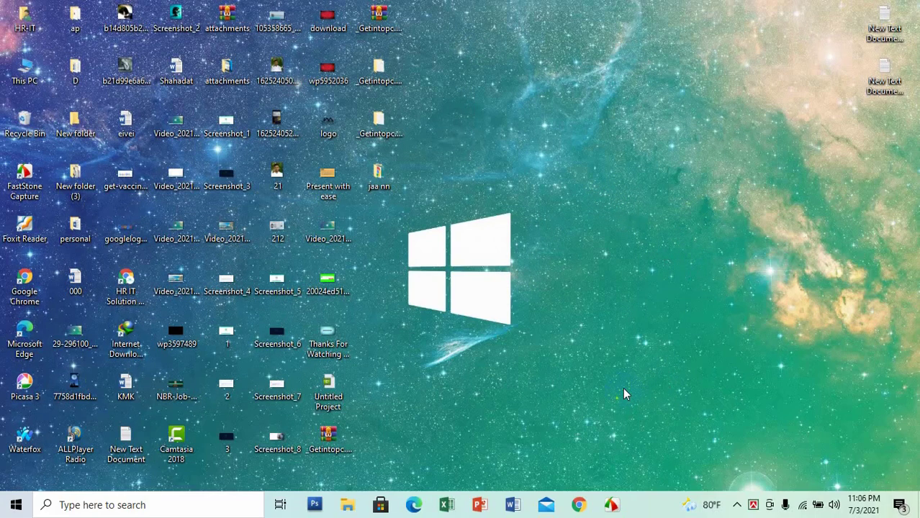
# Step: Refresh the desktop and open the Word document 000
pyautogui.rightClick(597, 143)
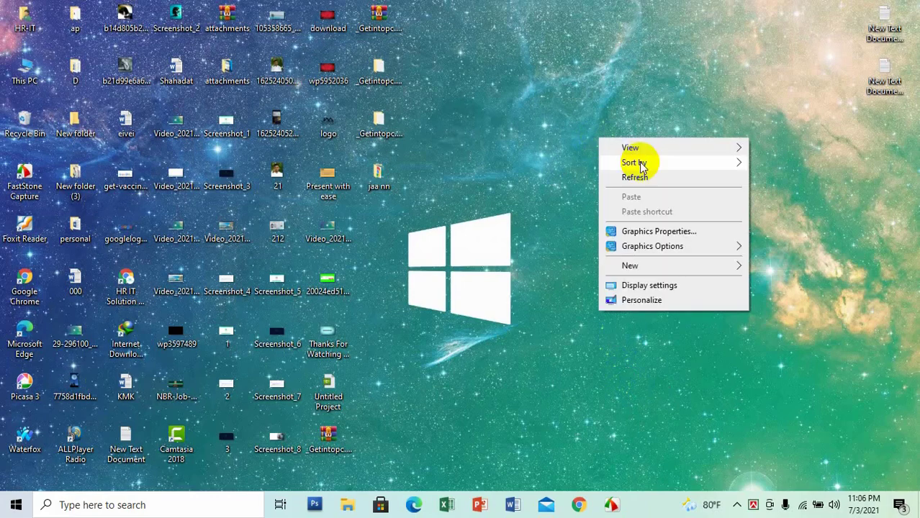
pyautogui.click(648, 179)
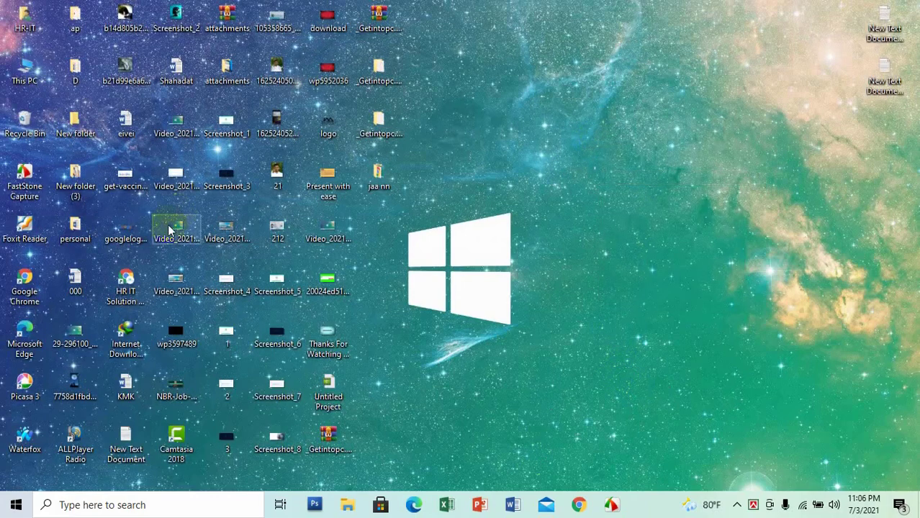
pyautogui.doubleClick(84, 285)
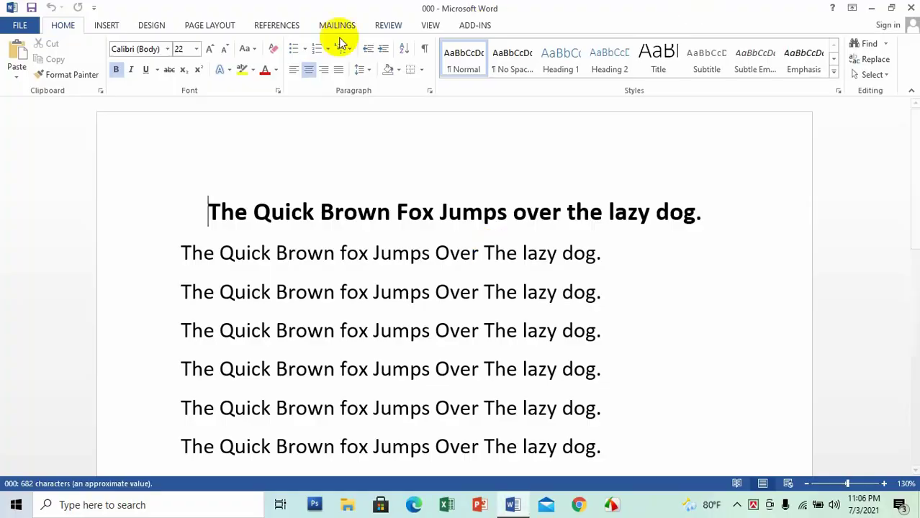
# Step: Look over the bold title line and the repeated body sentences in document 000
pyautogui.scroll(-5, 692, 215)
pyautogui.scroll(5, 675, 210)
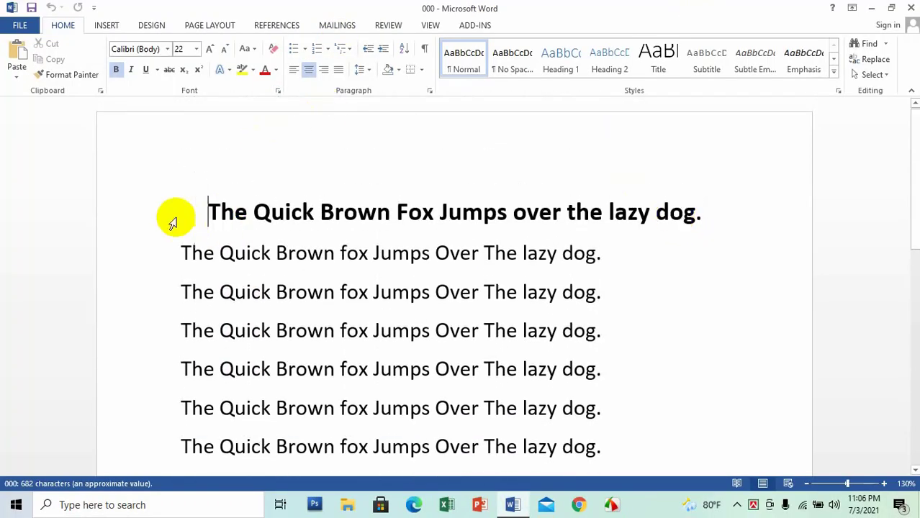
pyautogui.moveTo(174, 214); pyautogui.dragTo(643, 347)
pyautogui.scroll(5, 514, 286)
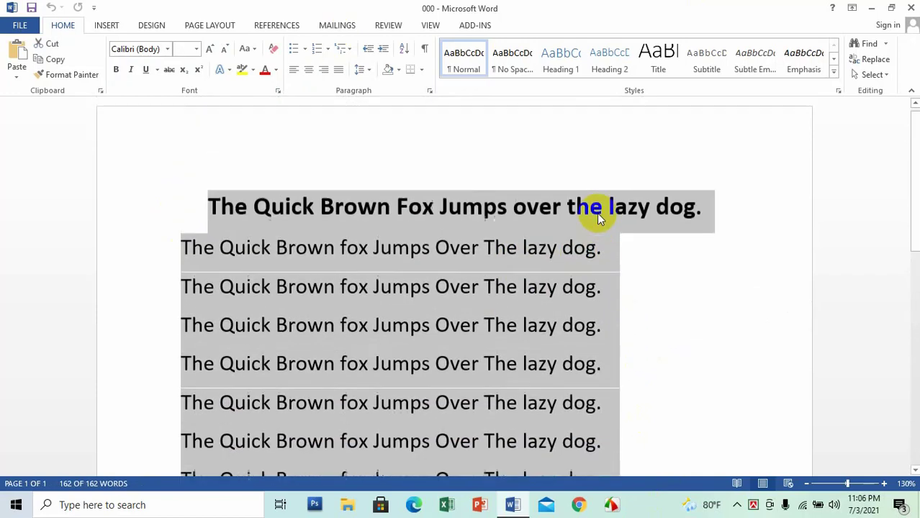
pyautogui.click(323, 241)
pyautogui.click(208, 211)
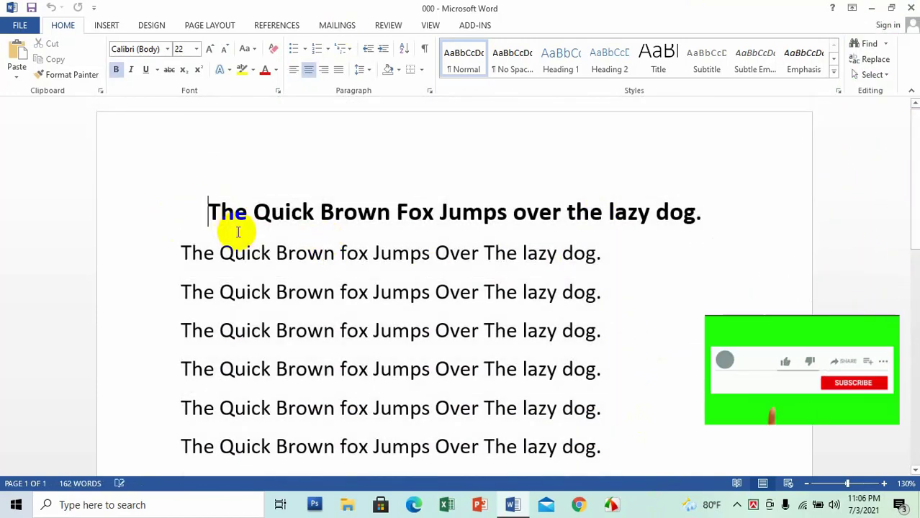
pyautogui.click(188, 250)
pyautogui.click(625, 244)
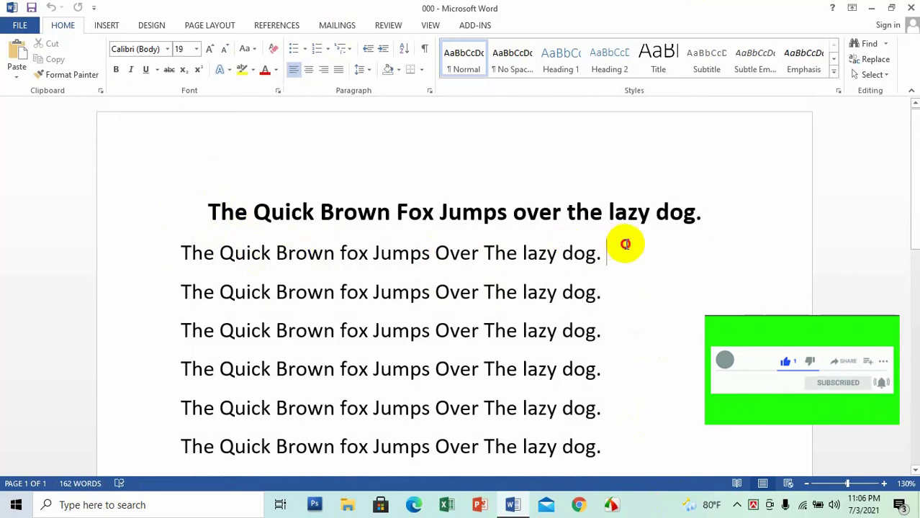
pyautogui.scroll(-2, 619, 262)
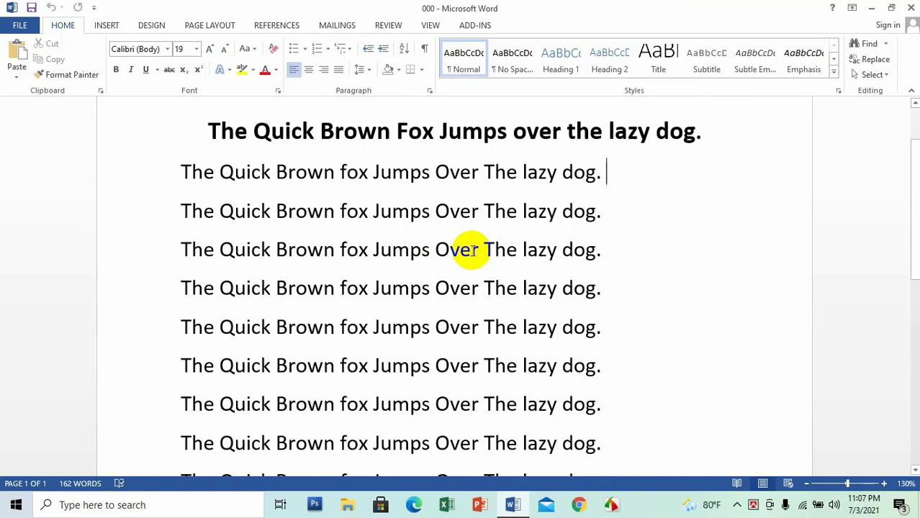
pyautogui.scroll(2, 374, 194)
pyautogui.click(206, 213)
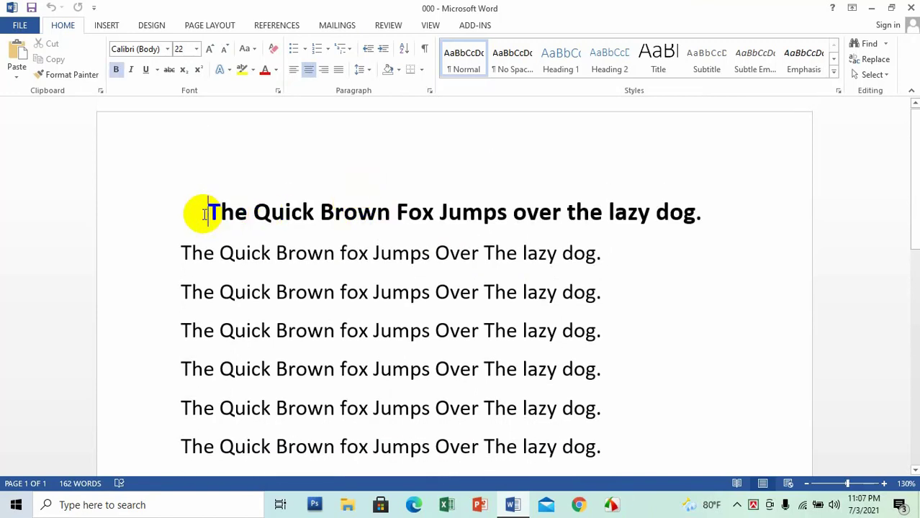
pyautogui.moveTo(210, 213); pyautogui.dragTo(735, 219)
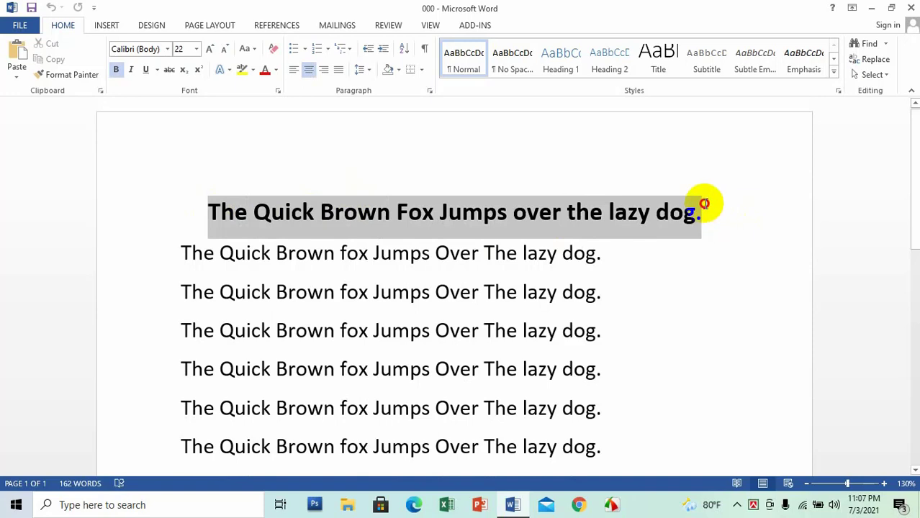
pyautogui.click(393, 253)
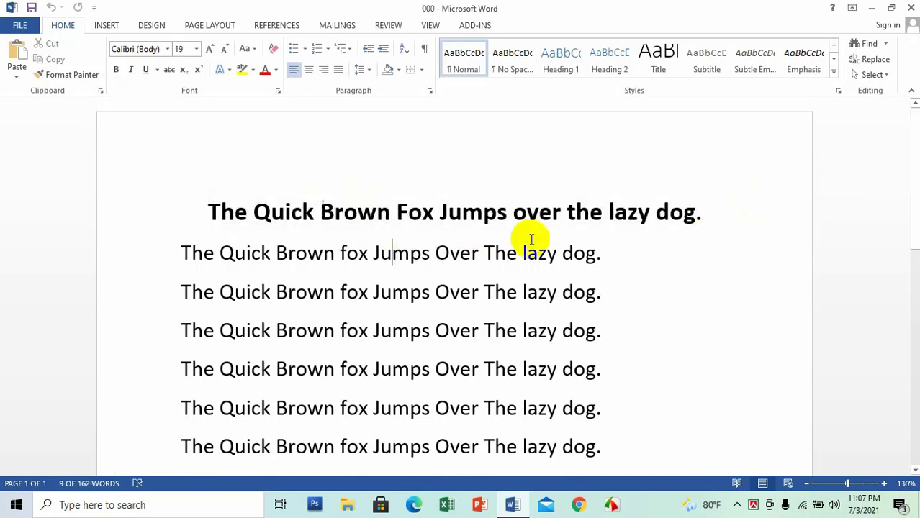
# Step: Open the eivei document from the desktop, read through the letter, and go back to document 000
pyautogui.click(872, 7)
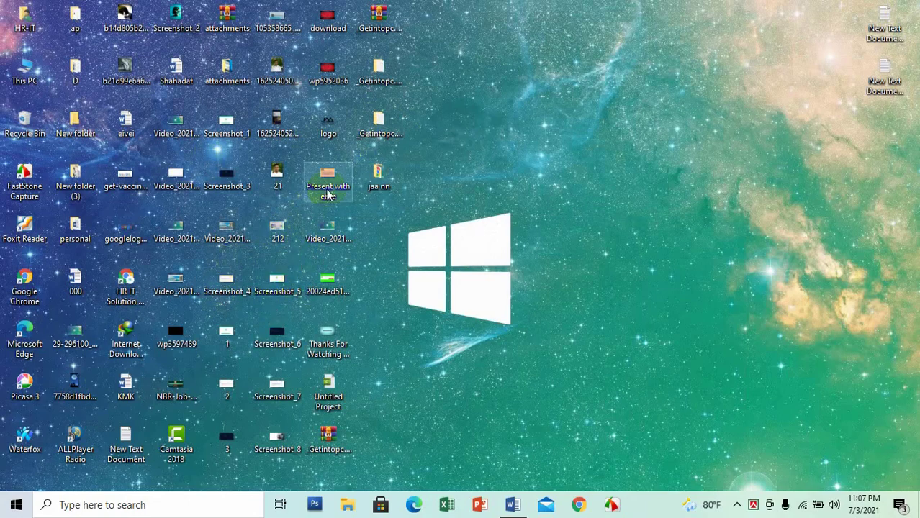
pyautogui.click(170, 336)
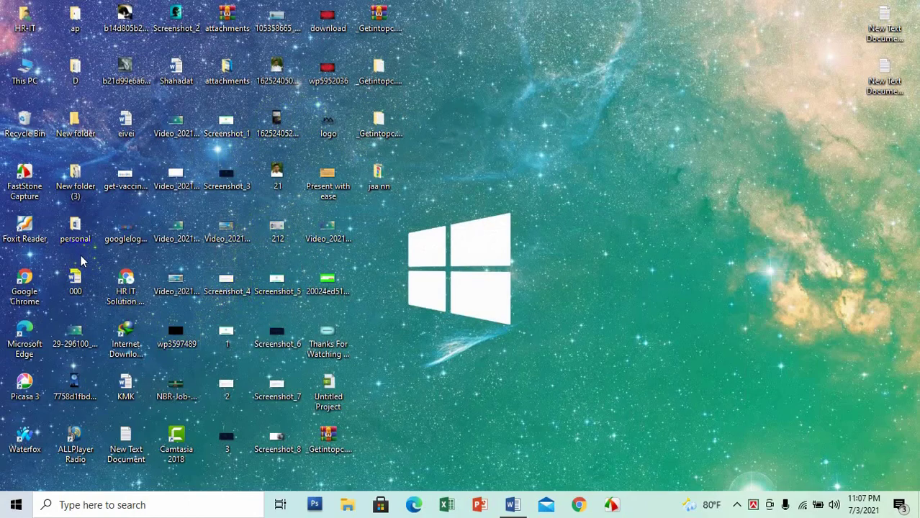
pyautogui.doubleClick(137, 120)
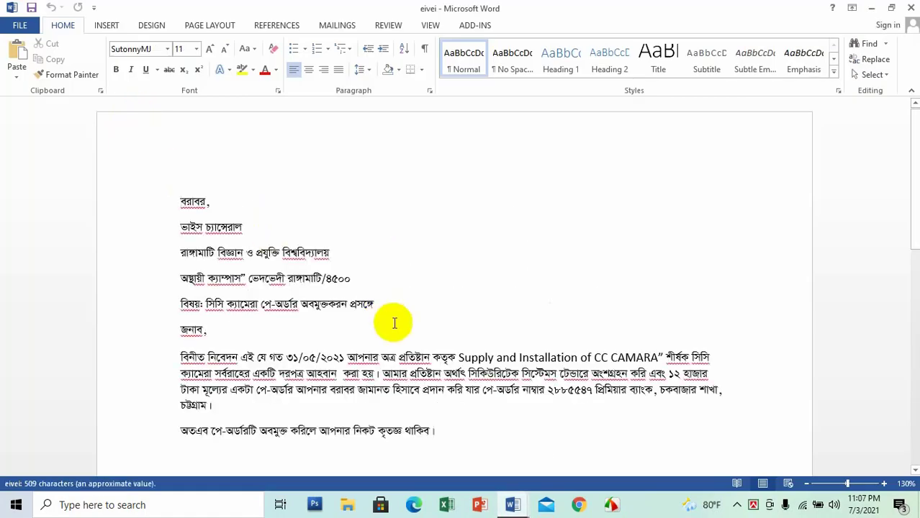
pyautogui.scroll(4, 333, 241)
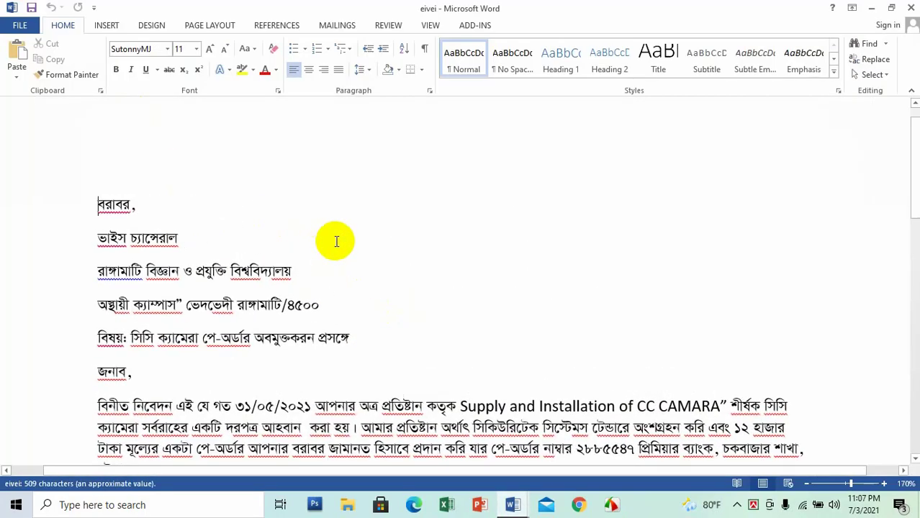
pyautogui.scroll(-6, 338, 270)
pyautogui.scroll(-4, 298, 281)
pyautogui.scroll(8, 323, 267)
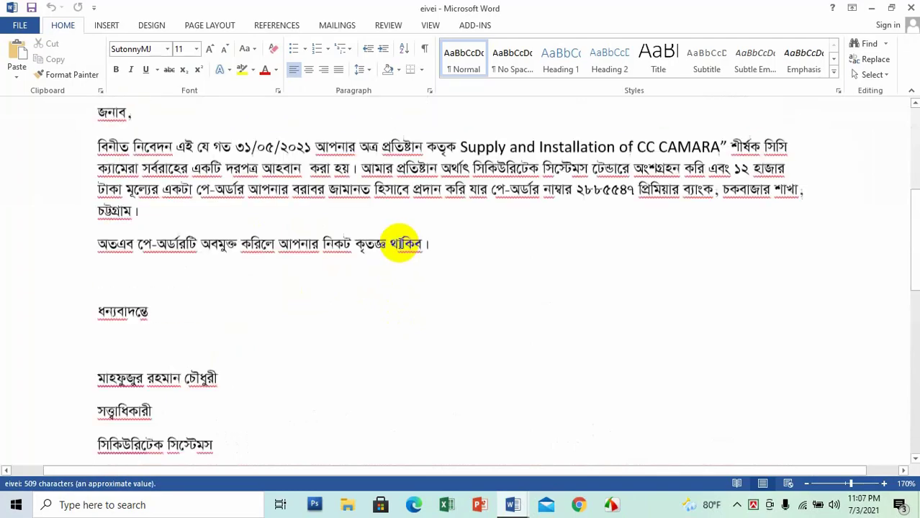
pyautogui.scroll(-3, 336, 257)
pyautogui.scroll(4, 335, 260)
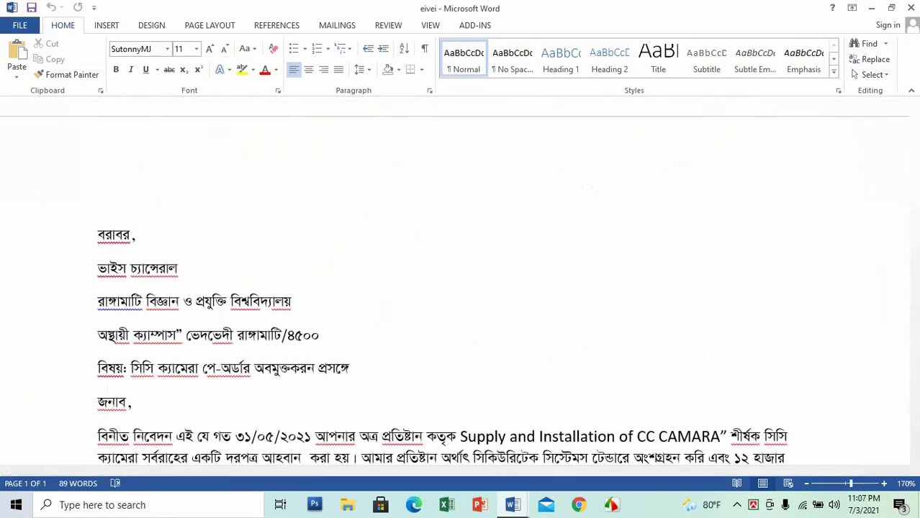
pyautogui.click(871, 7)
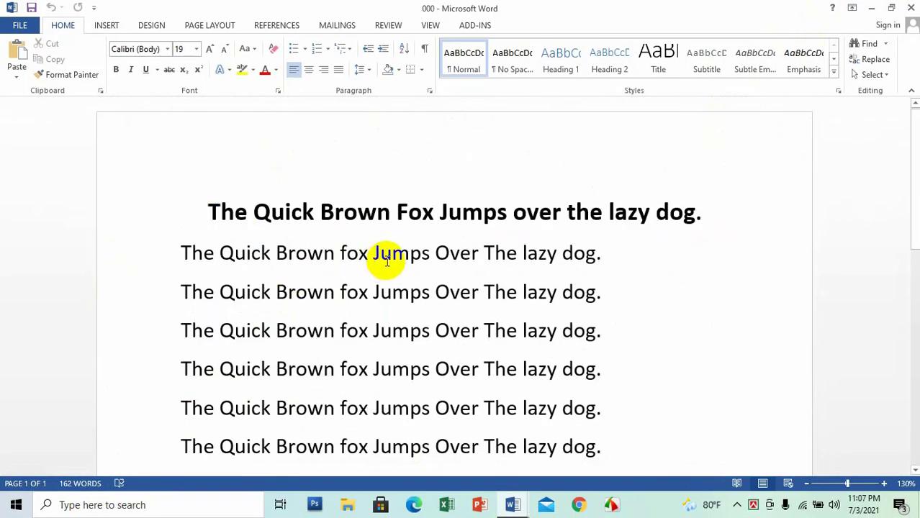
pyautogui.click(385, 257)
pyautogui.scroll(-2, 432, 248)
pyautogui.scroll(-4, 489, 260)
pyautogui.scroll(4, 513, 277)
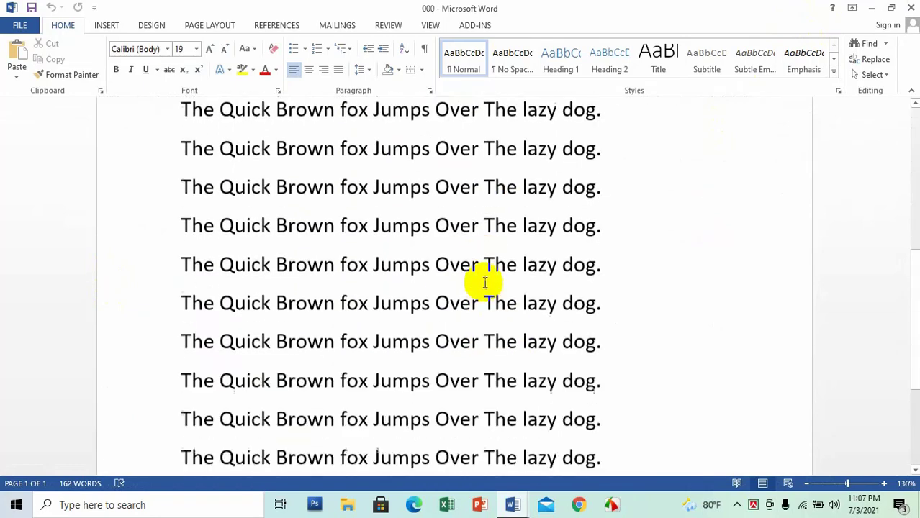
pyautogui.scroll(2, 492, 277)
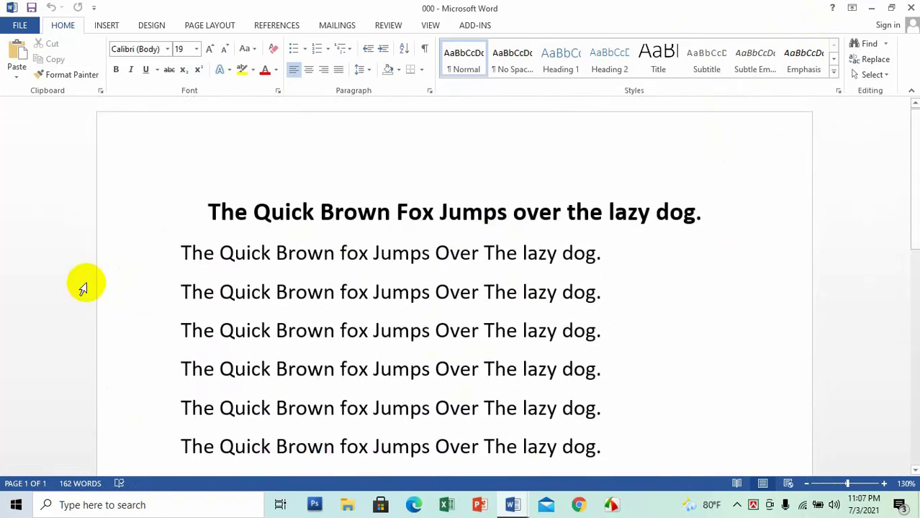
pyautogui.moveTo(146, 209); pyautogui.dragTo(658, 241)
pyautogui.click(657, 241)
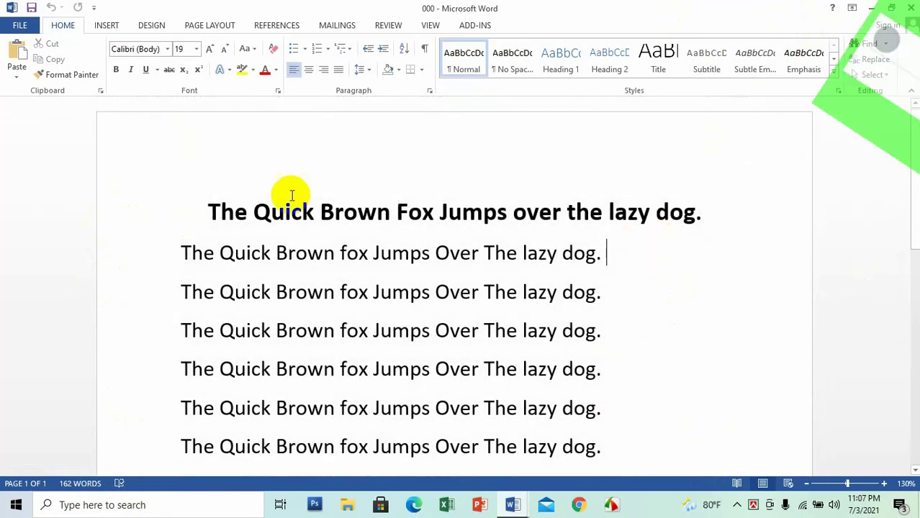
pyautogui.click(175, 214)
pyautogui.click(528, 264)
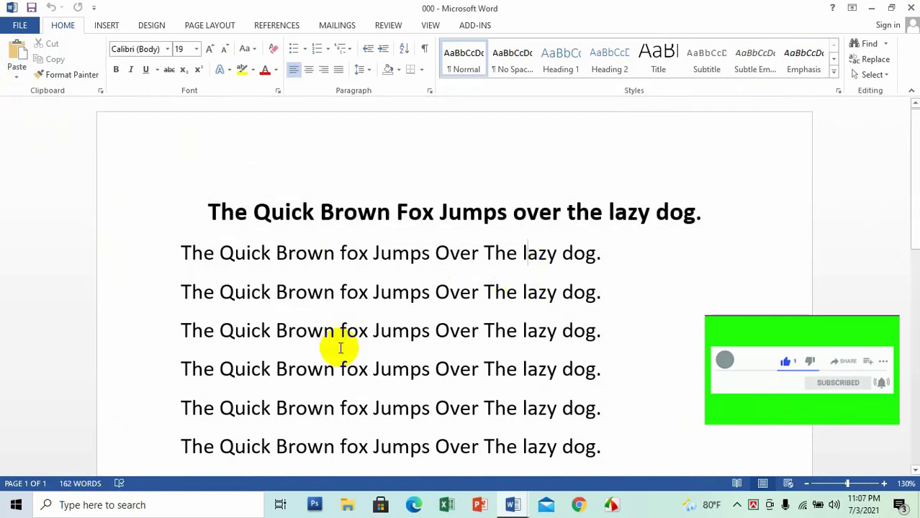
pyautogui.moveTo(76, 207); pyautogui.dragTo(103, 340)
pyautogui.click(721, 248)
pyautogui.click(272, 212)
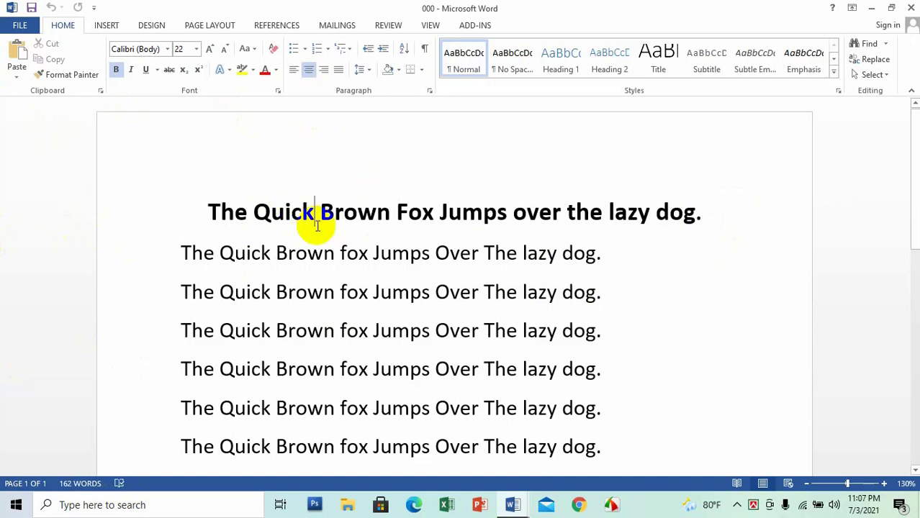
pyautogui.click(204, 210)
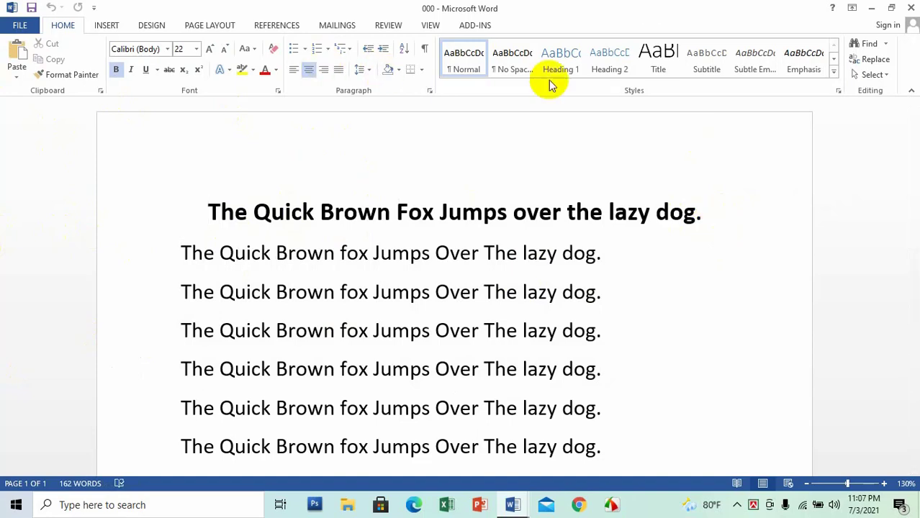
pyautogui.click(357, 255)
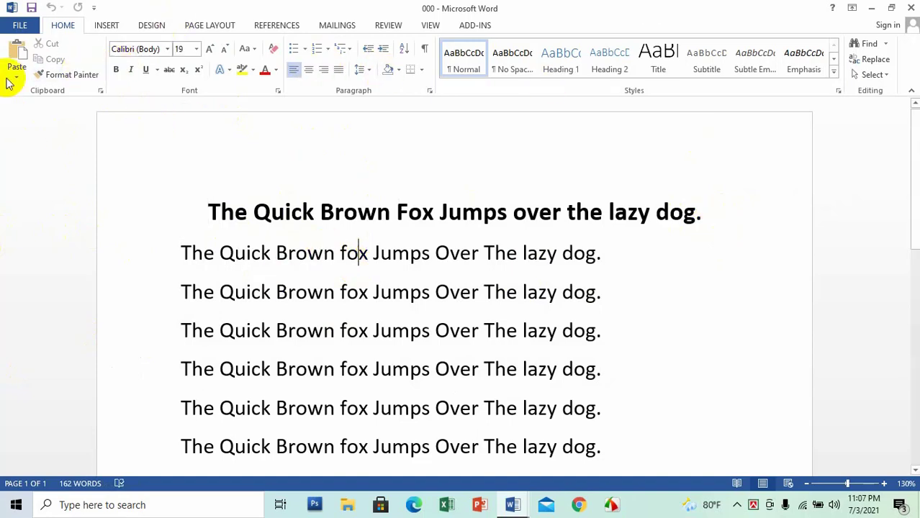
# Step: Export document 000 as a PDF named "New Pdf File" in the Desktop folder, optimized as Standard and opened after publishing
pyautogui.click(22, 25)
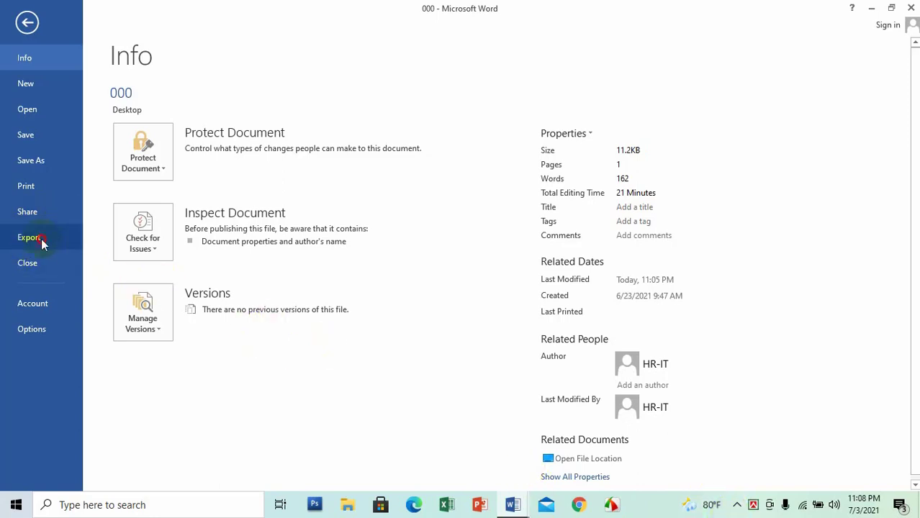
pyautogui.click(41, 244)
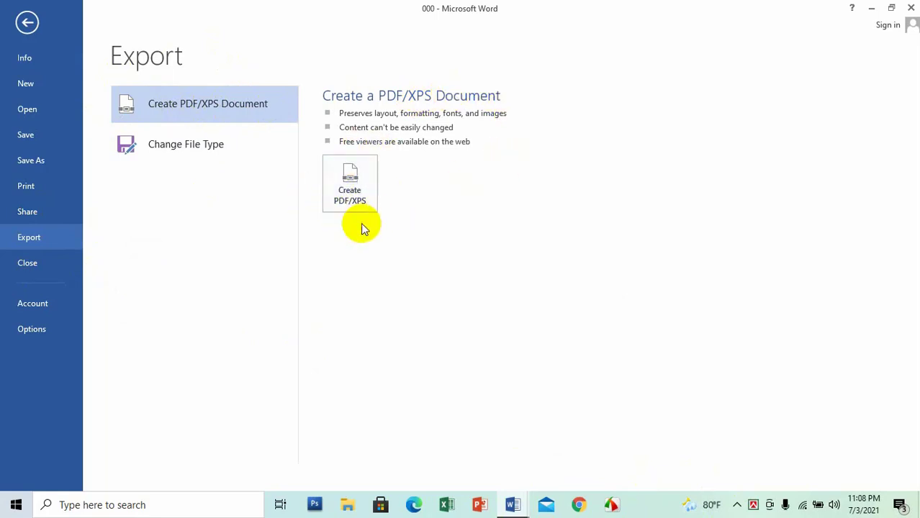
pyautogui.click(351, 182)
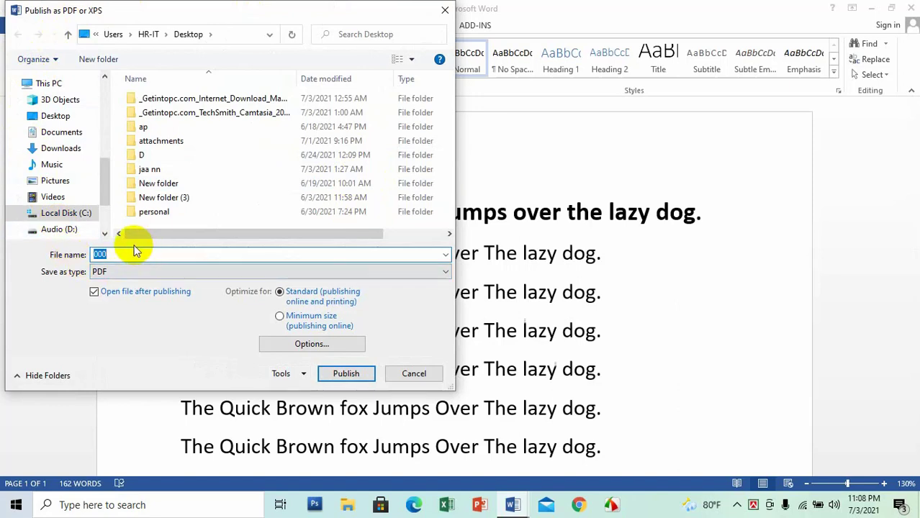
pyautogui.write('Ne')
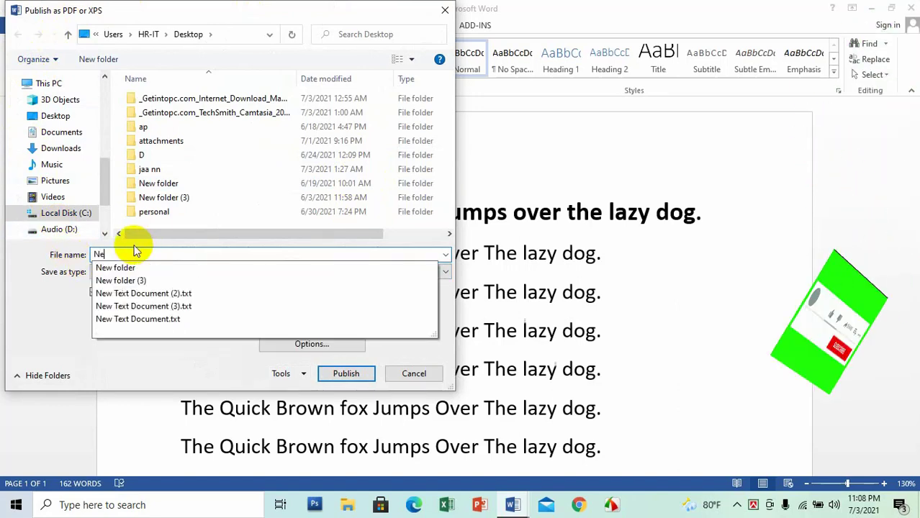
pyautogui.write('w Pdf F')
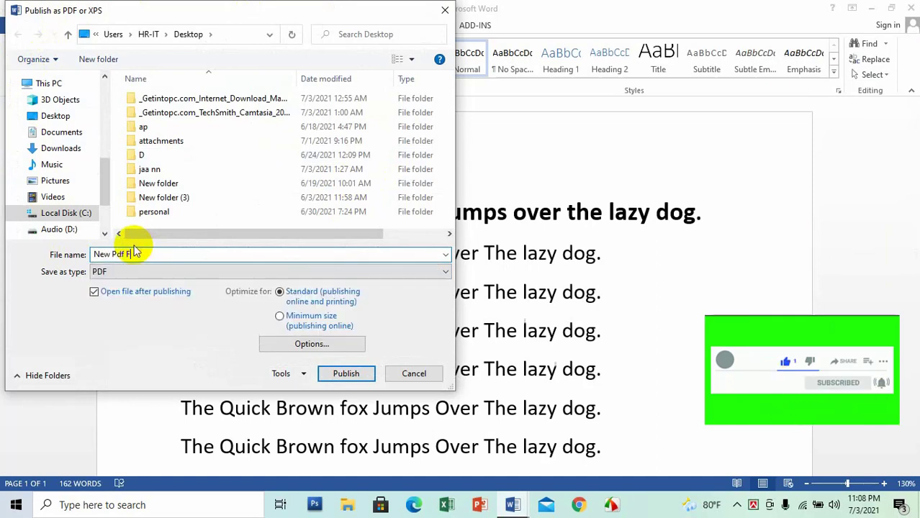
pyautogui.write('ile')
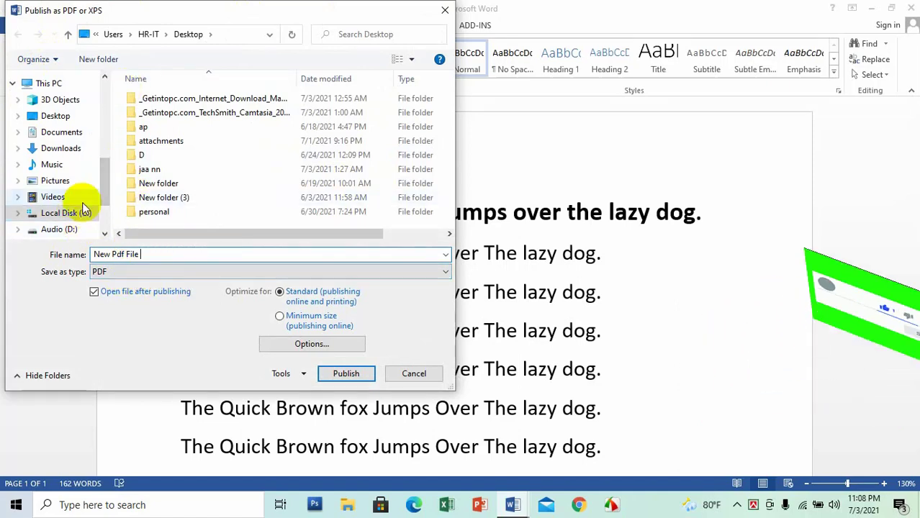
pyautogui.moveTo(102, 185); pyautogui.dragTo(123, 100)
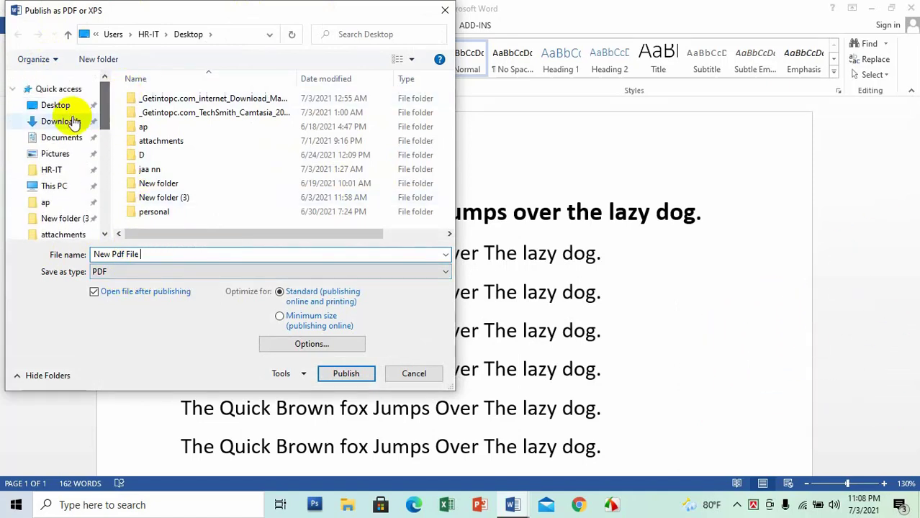
pyautogui.click(47, 108)
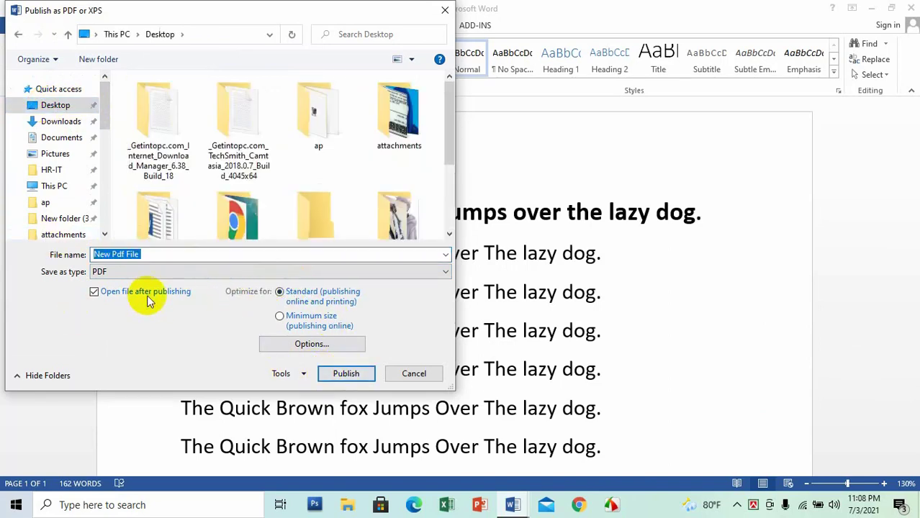
pyautogui.click(353, 377)
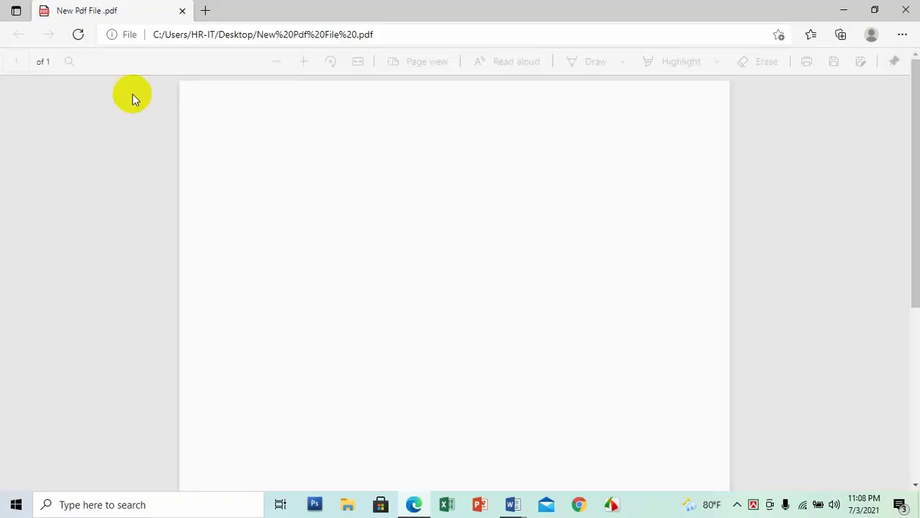
# Step: Look through the page of the published PDF to check its text and layout
pyautogui.scroll(-3, 363, 231)
pyautogui.scroll(3, 410, 225)
pyautogui.scroll(-2, 441, 233)
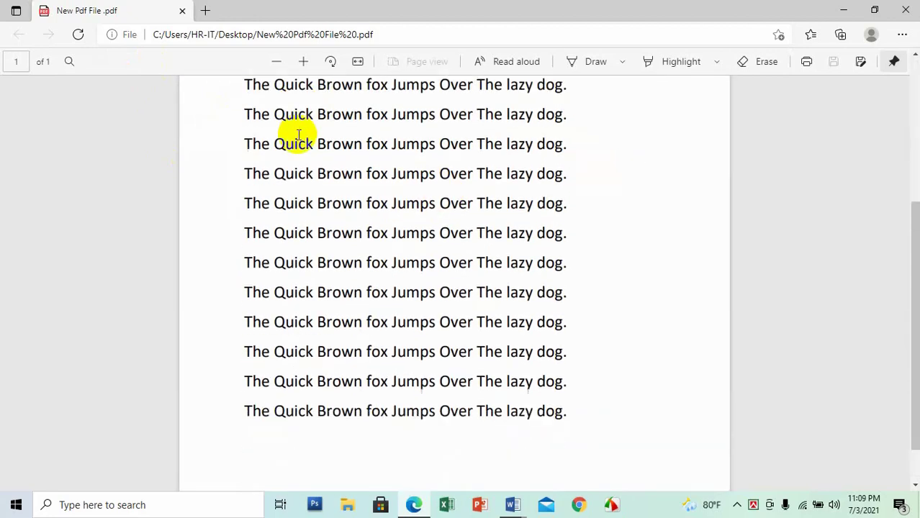
# Step: Finish looking over the published PDF, close it, and minimize document 000 to reveal the desktop
pyautogui.scroll(-2, 298, 135)
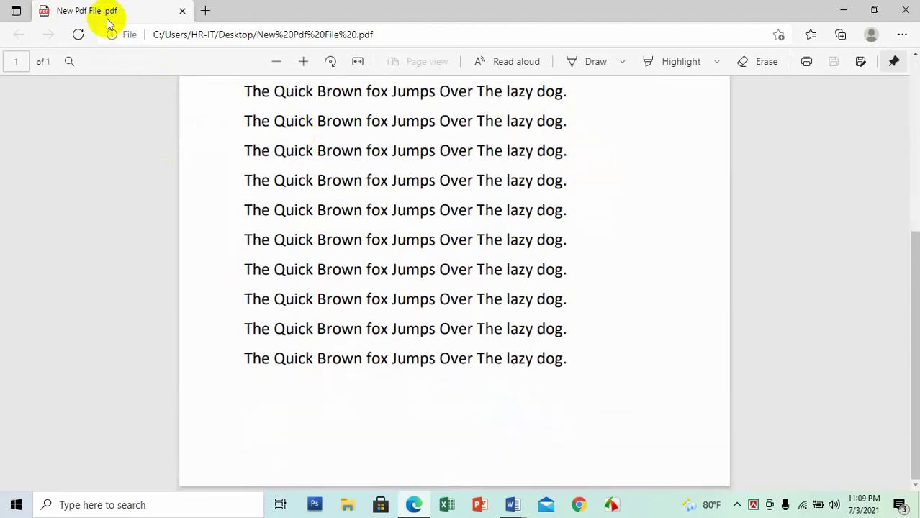
pyautogui.click(907, 11)
pyautogui.click(872, 8)
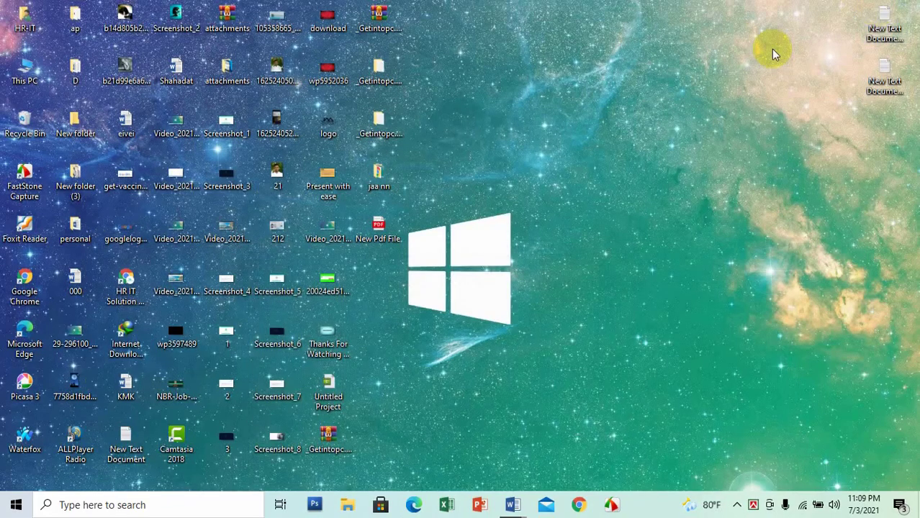
# Step: Move the New Pdf File and 000 icons together into the empty area of the desktop and select both
pyautogui.moveTo(382, 232); pyautogui.dragTo(684, 76)
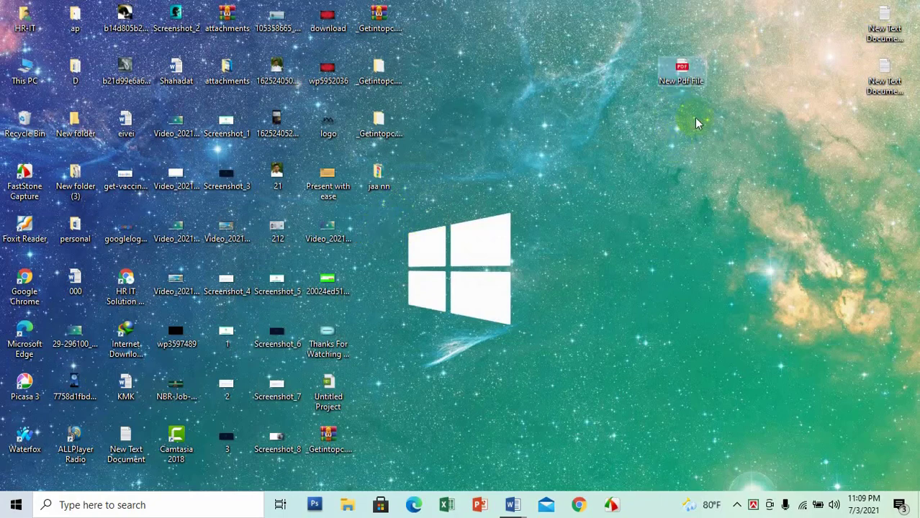
pyautogui.moveTo(77, 290); pyautogui.dragTo(718, 155)
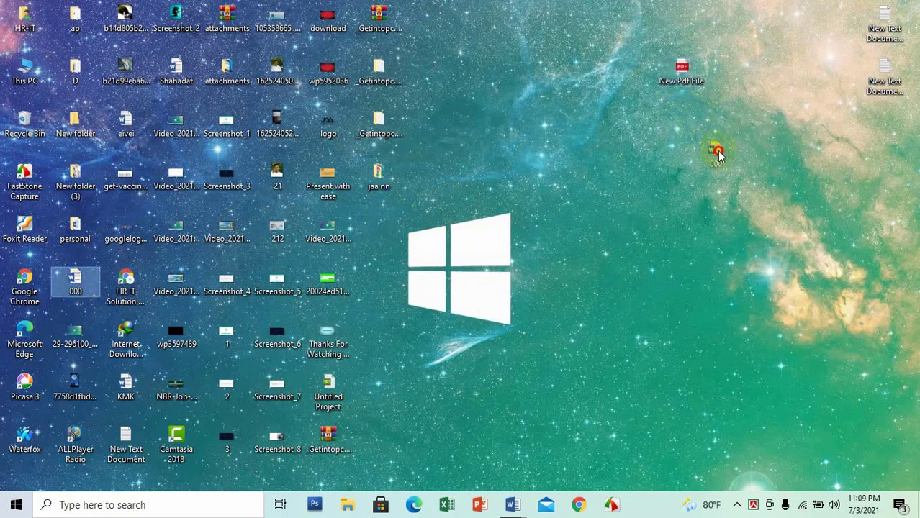
pyautogui.moveTo(684, 108); pyautogui.dragTo(684, 110)
pyautogui.moveTo(639, 14); pyautogui.dragTo(710, 248)
pyautogui.click(749, 64)
pyautogui.moveTo(654, 13); pyautogui.dragTo(686, 157)
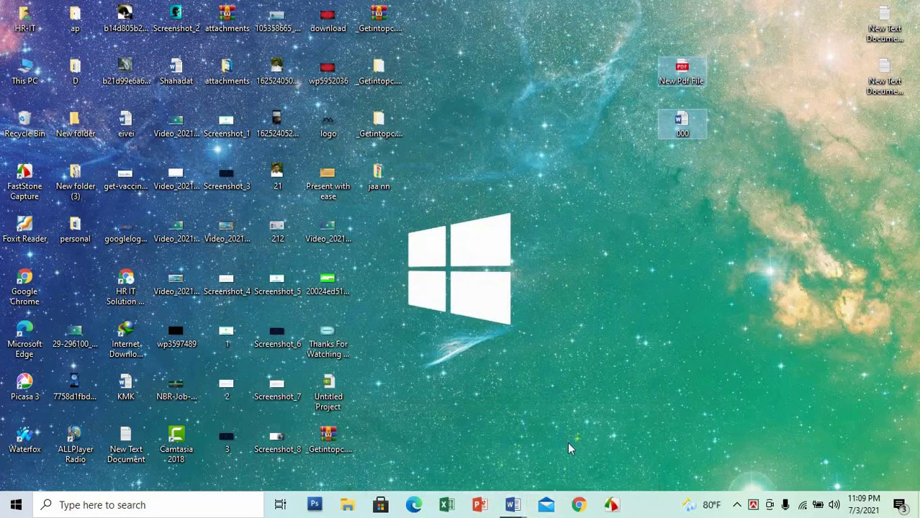
# Step: Switch to the open eivei document in Word and look over its Bangla letter
pyautogui.moveTo(515, 508)
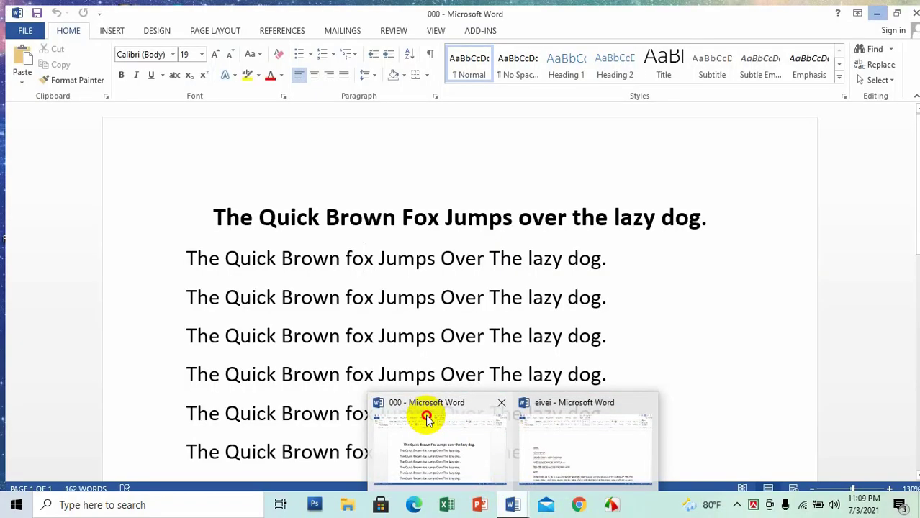
pyautogui.click(427, 417)
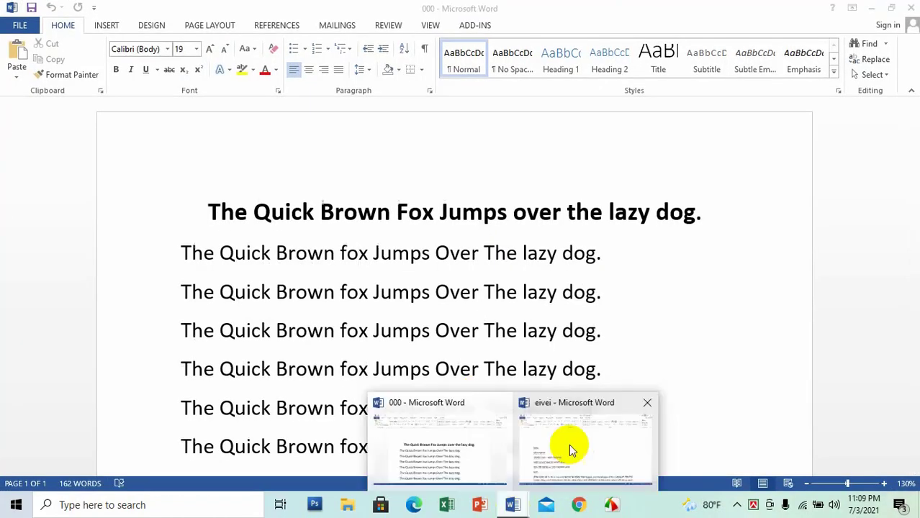
pyautogui.click(569, 445)
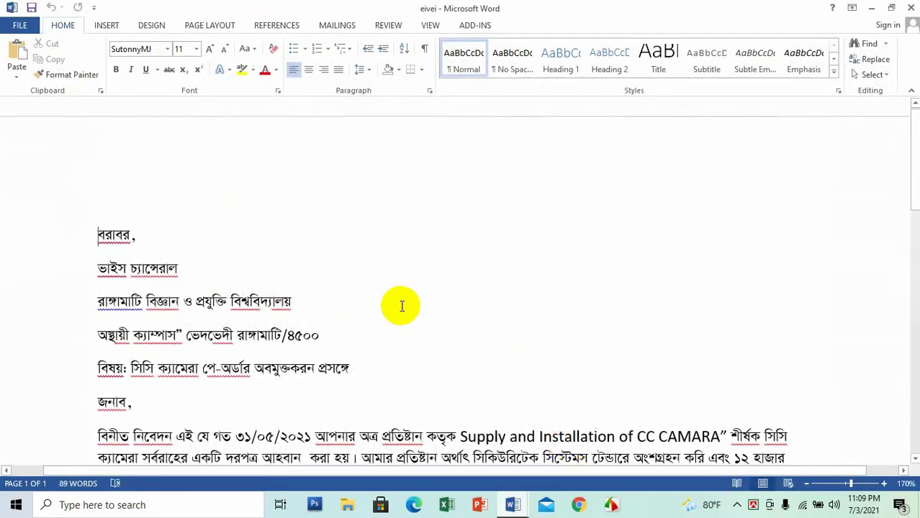
pyautogui.scroll(-3, 400, 306)
pyautogui.scroll(3, 400, 296)
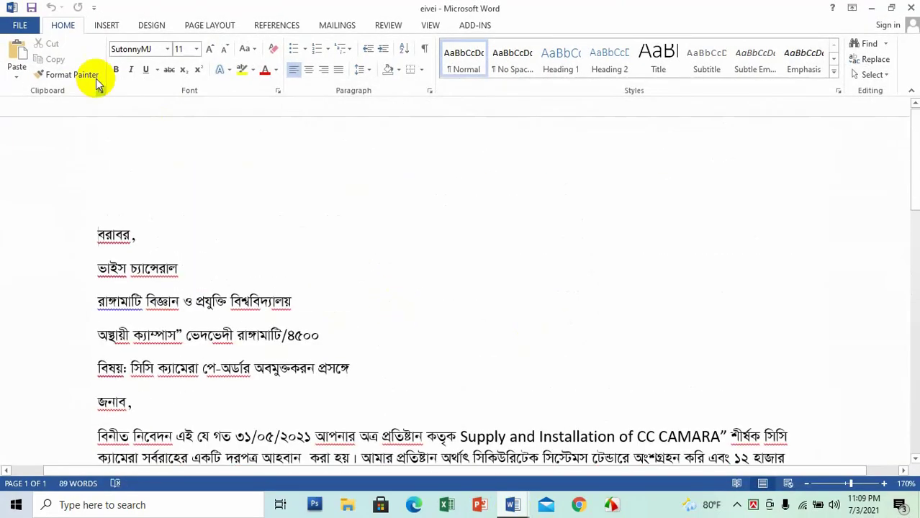
# Step: Start saving a copy of the eivei document with the Desktop folder as its location
pyautogui.click(13, 31)
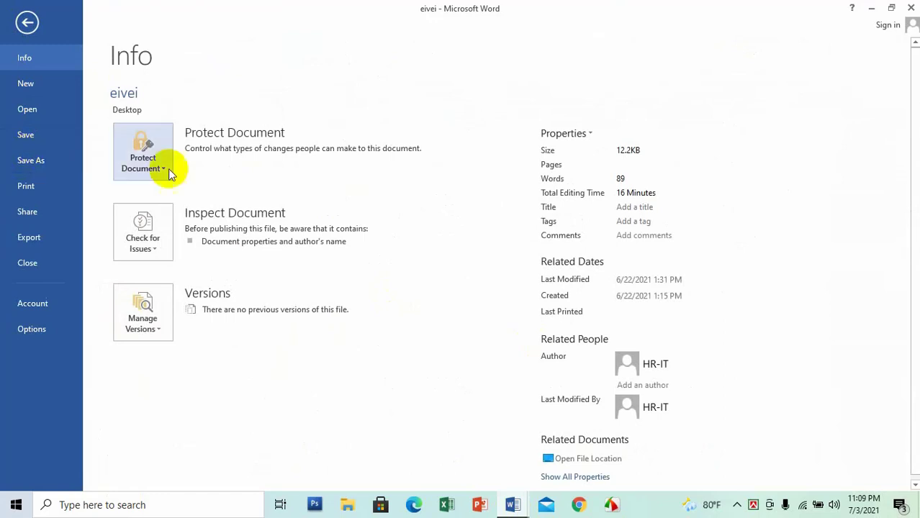
pyautogui.click(31, 161)
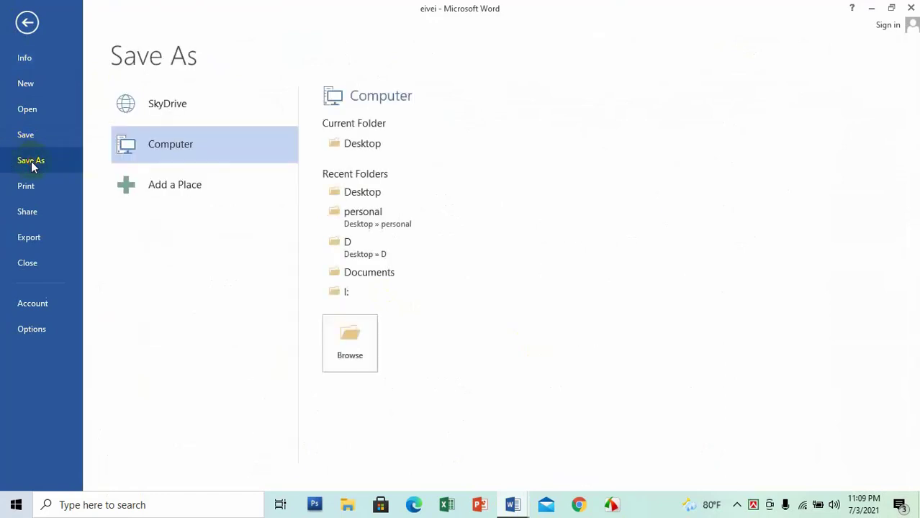
pyautogui.click(357, 351)
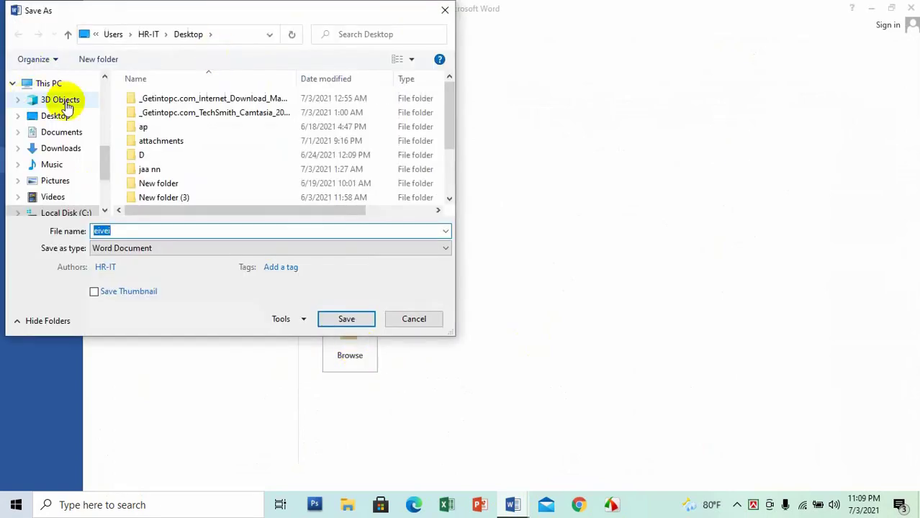
pyautogui.scroll(3, 68, 119)
pyautogui.scroll(3, 69, 124)
pyautogui.click(61, 106)
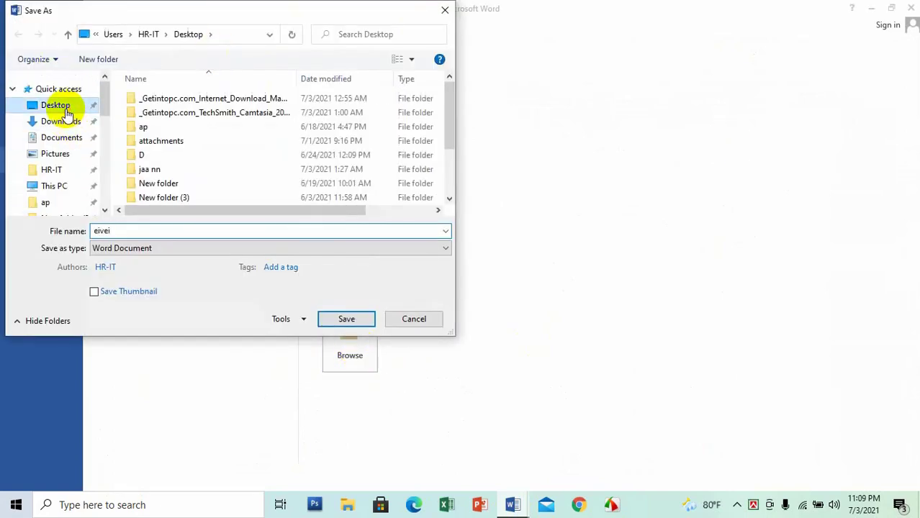
# Step: Save the copy as a PDF named "New Pdf File Bangla", optimized as Standard and opened after publishing
pyautogui.doubleClick(134, 230)
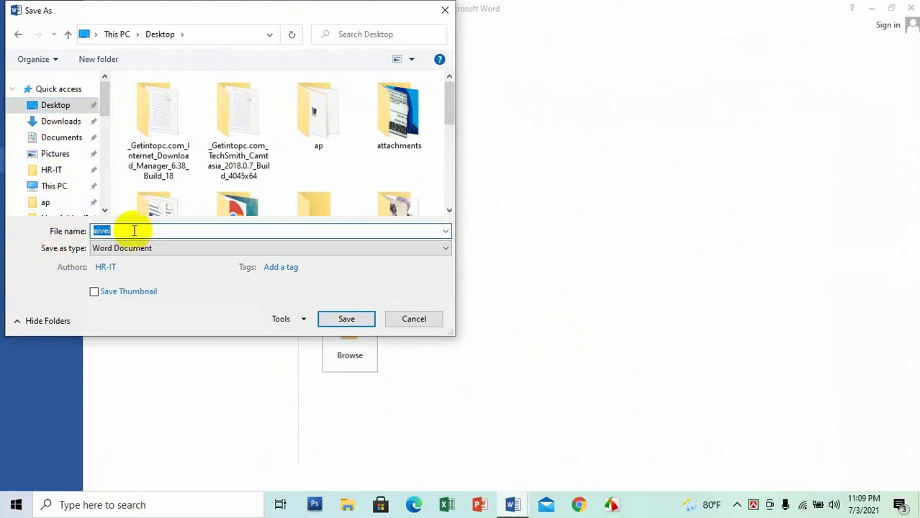
pyautogui.write('New')
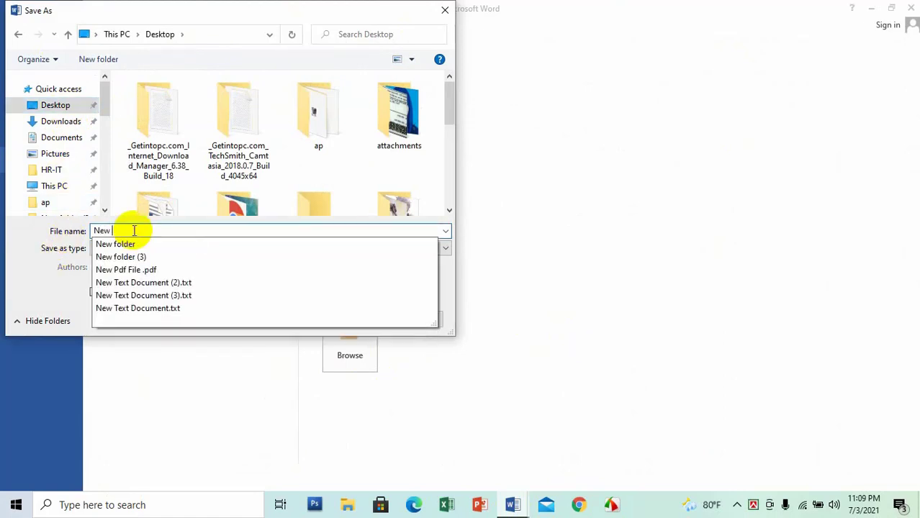
pyautogui.write(' Pdf')
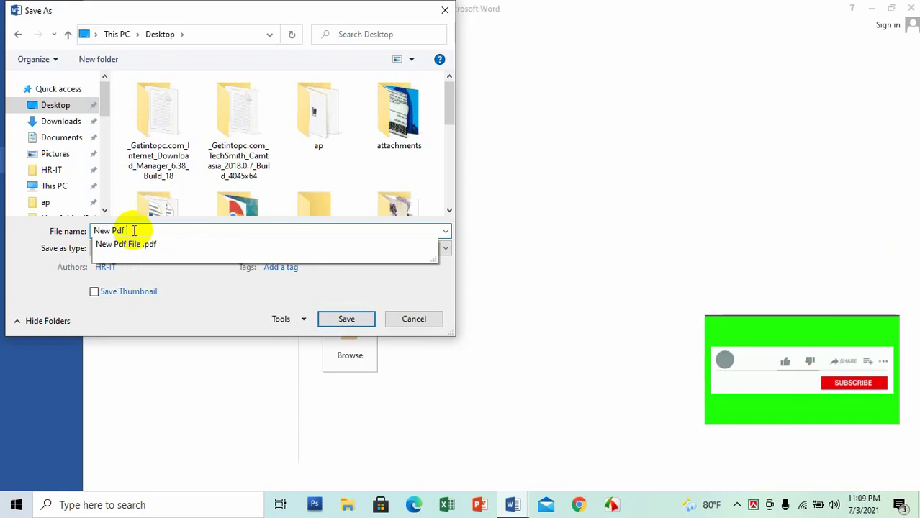
pyautogui.write(' Fil')
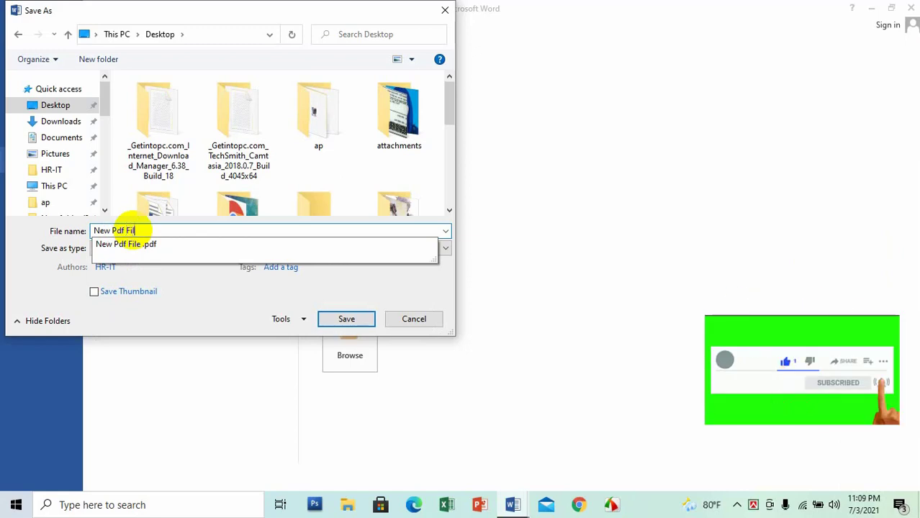
pyautogui.write('e Bangla')
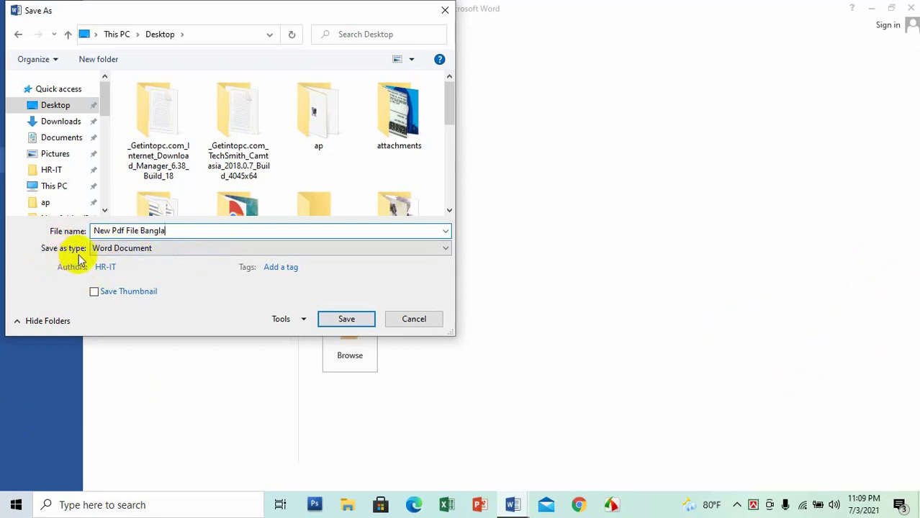
pyautogui.click(155, 248)
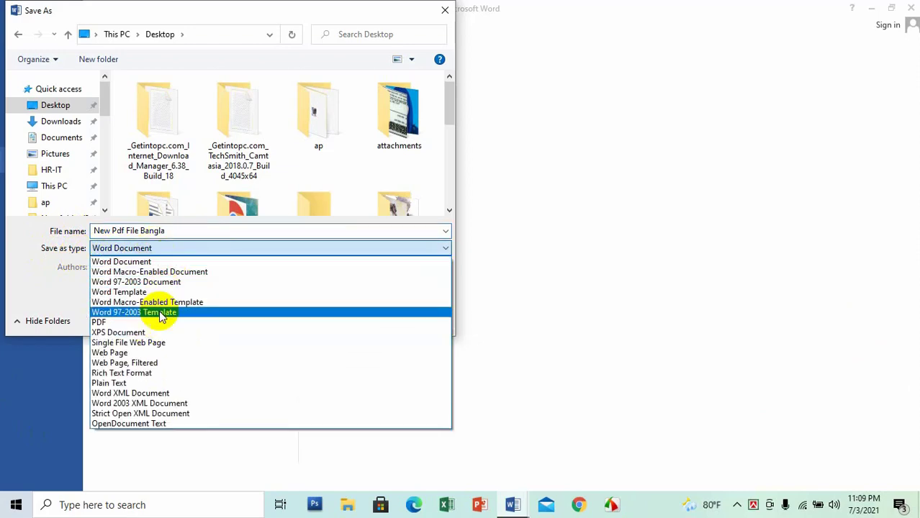
pyautogui.click(113, 323)
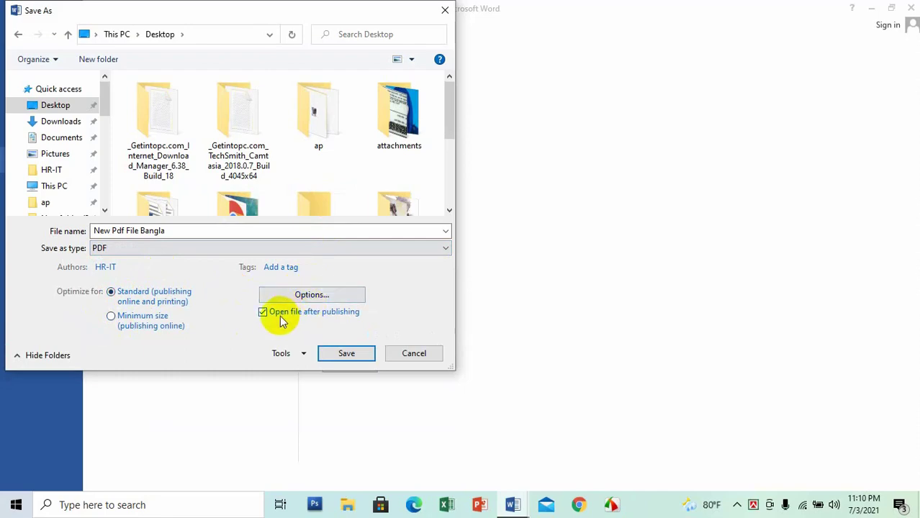
pyautogui.click(341, 355)
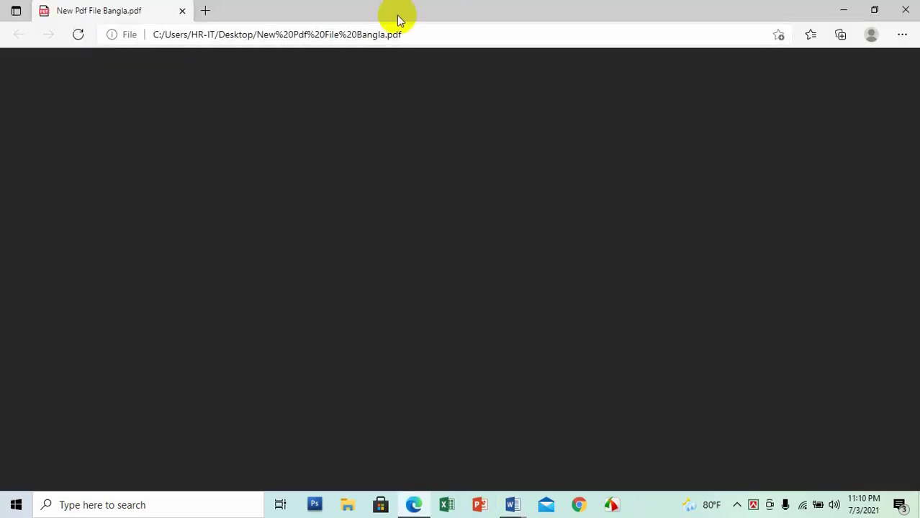
# Step: Examine the Bangla text of the published PDF up close, and close both the PDF and the eivei document
pyautogui.click(200, 175)
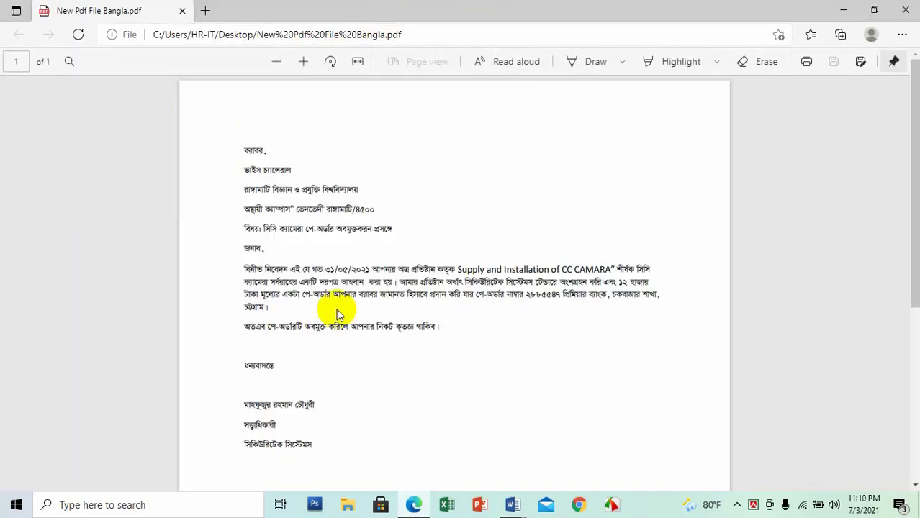
pyautogui.scroll(5, 374, 309)
pyautogui.scroll(-6, 377, 311)
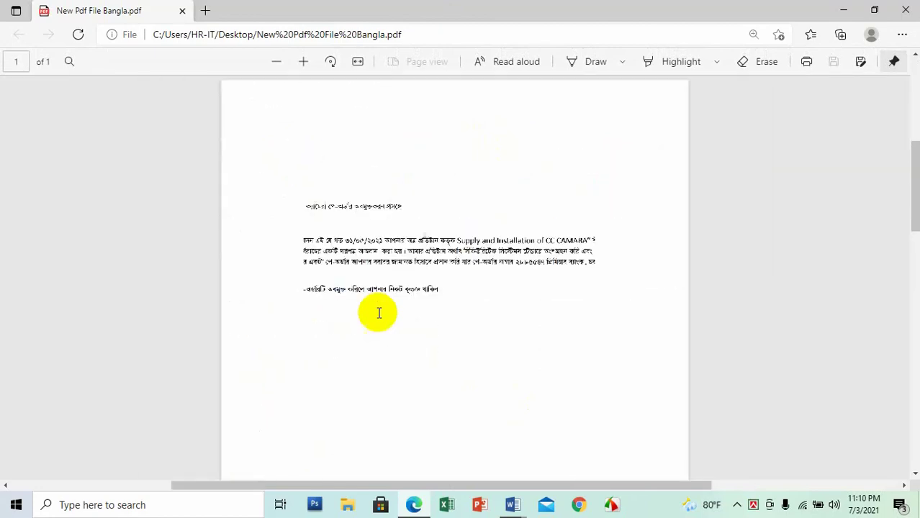
pyautogui.scroll(5, 379, 313)
pyautogui.scroll(10, 283, 318)
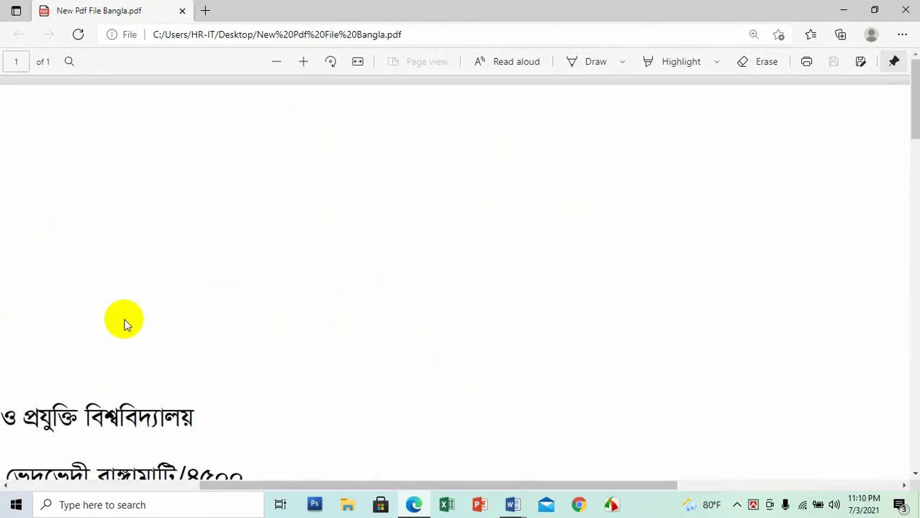
pyautogui.moveTo(441, 482); pyautogui.dragTo(175, 487)
pyautogui.scroll(-4, 302, 306)
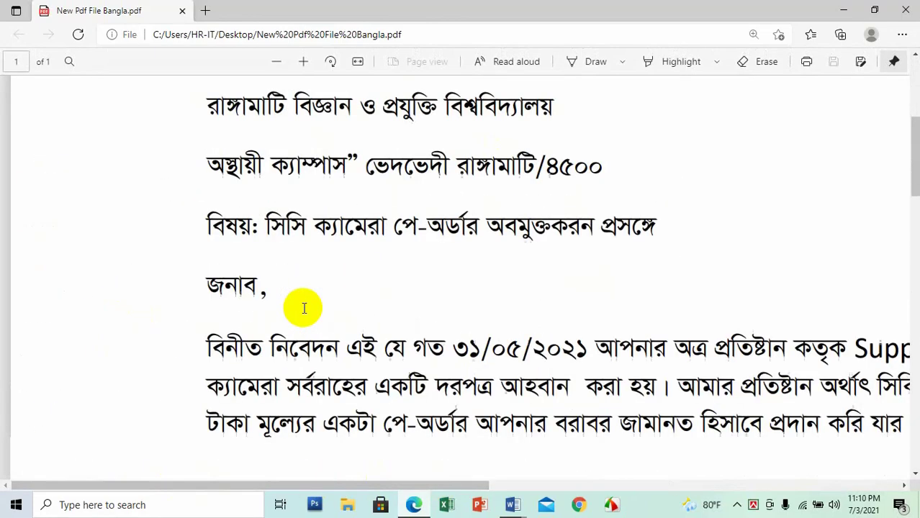
pyautogui.moveTo(314, 153); pyautogui.dragTo(530, 486)
pyautogui.click(243, 214)
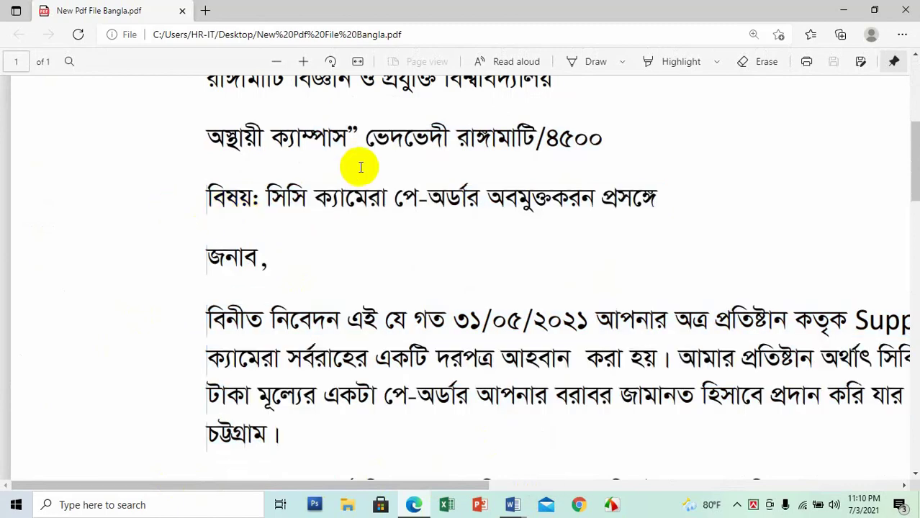
pyautogui.click(506, 308)
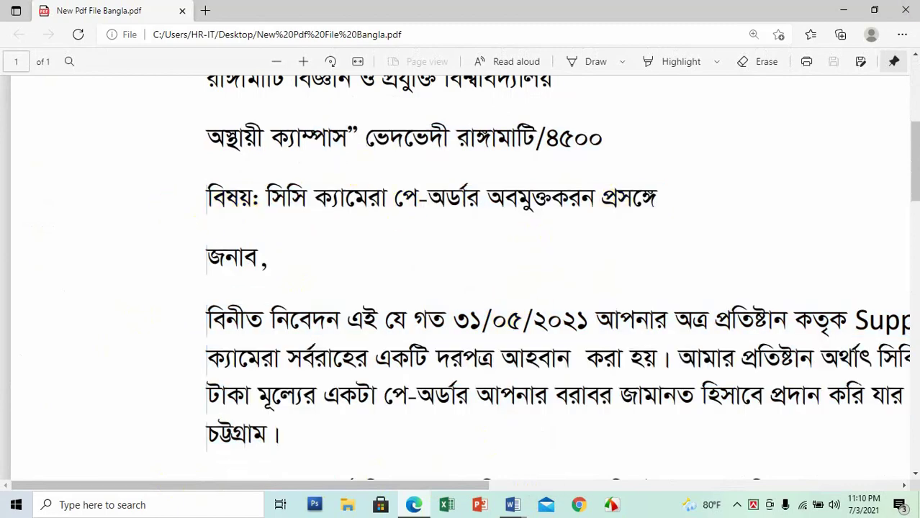
pyautogui.click(900, 11)
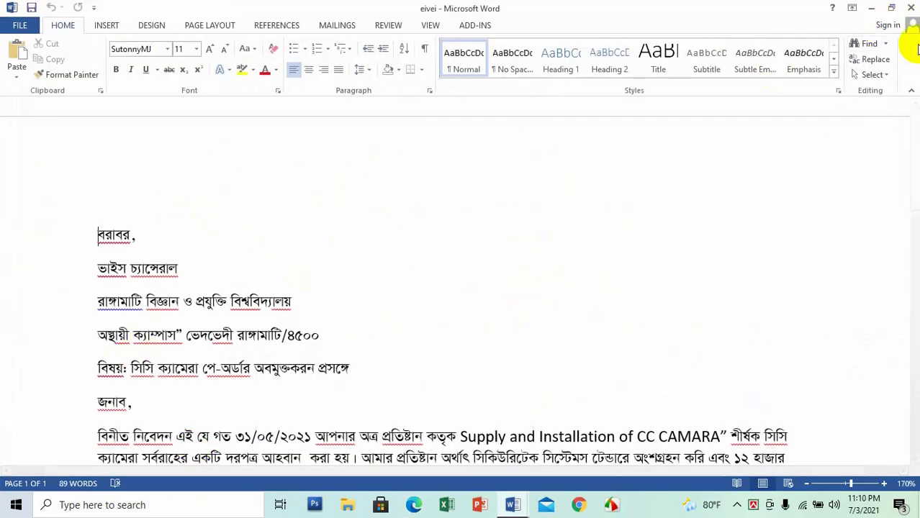
pyautogui.click(913, 7)
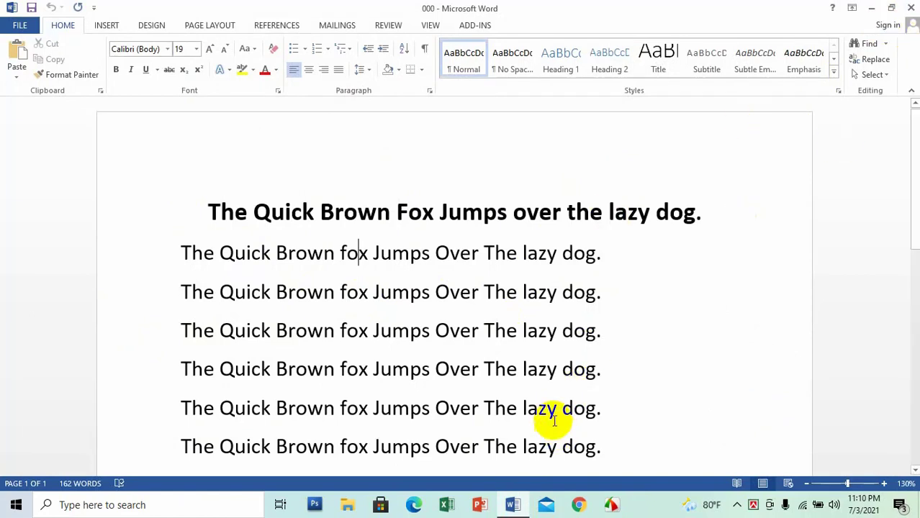
# Step: Open Google Chrome with document 000 minimized, and close the extra google.com window so only the New Tab window remains
pyautogui.click(587, 506)
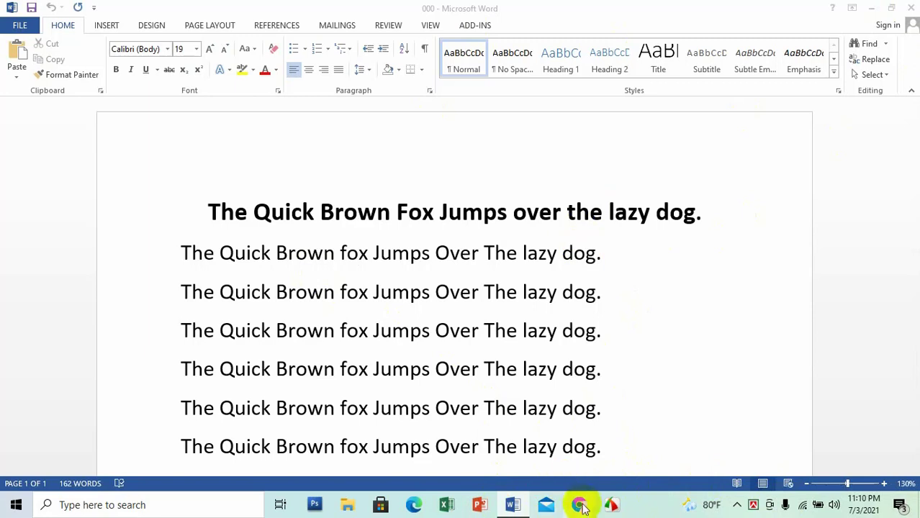
pyautogui.click(871, 9)
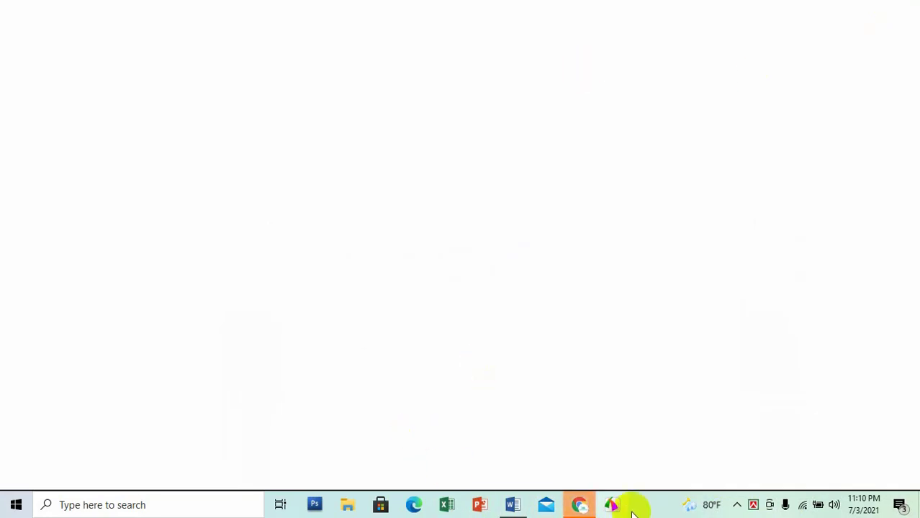
pyautogui.moveTo(581, 500)
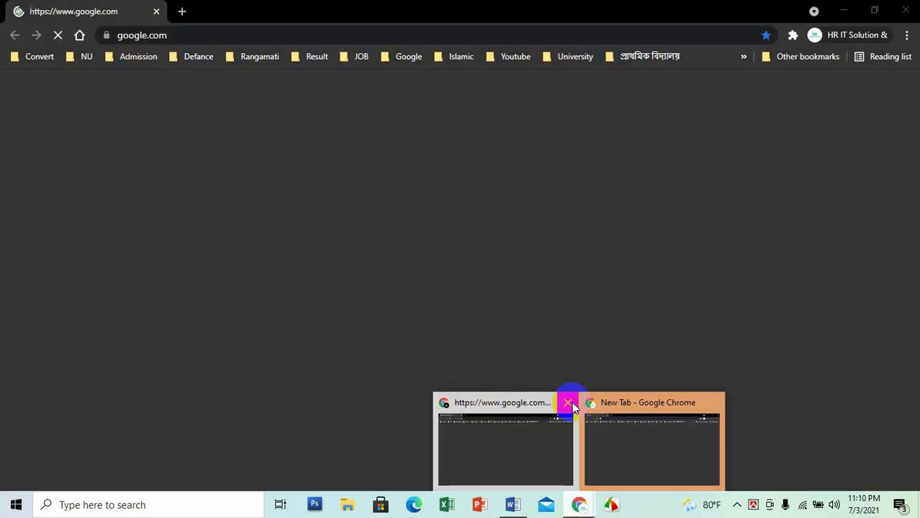
pyautogui.click(569, 405)
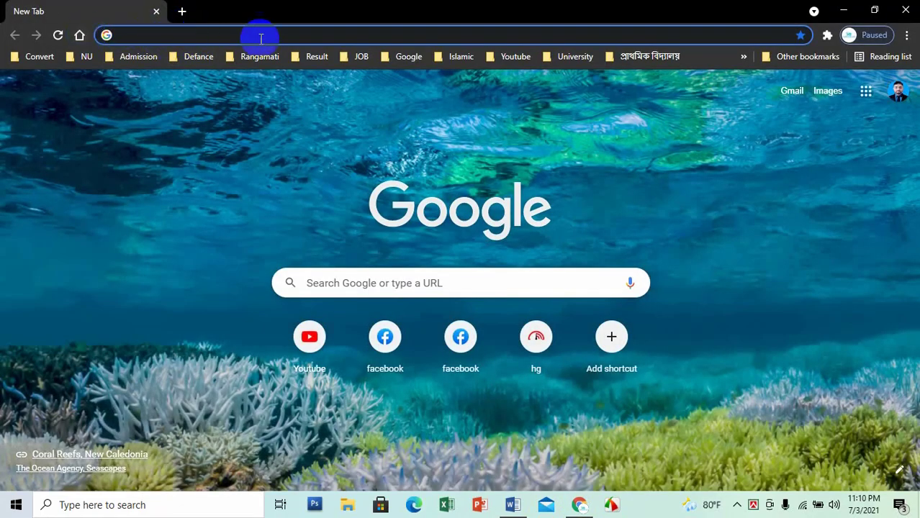
# Step: Search Google for "doc to pdf converter"
pyautogui.click(256, 33)
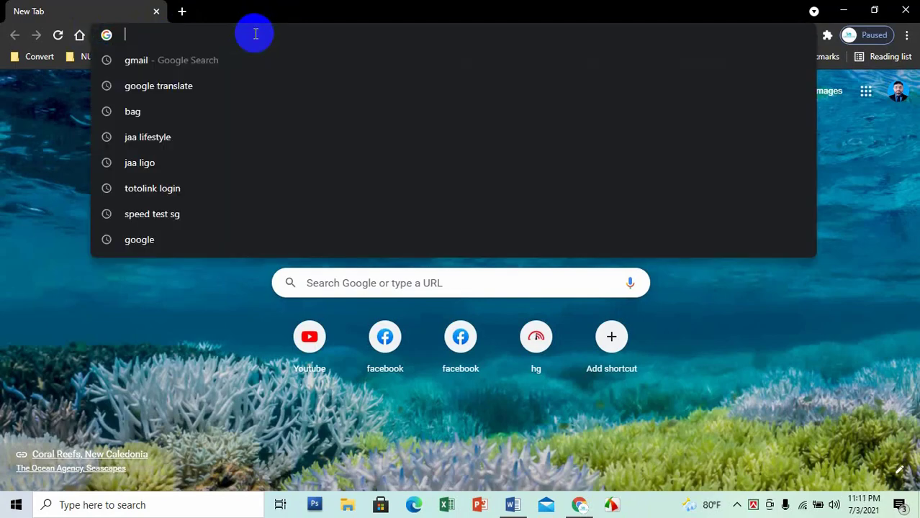
pyautogui.write('doc')
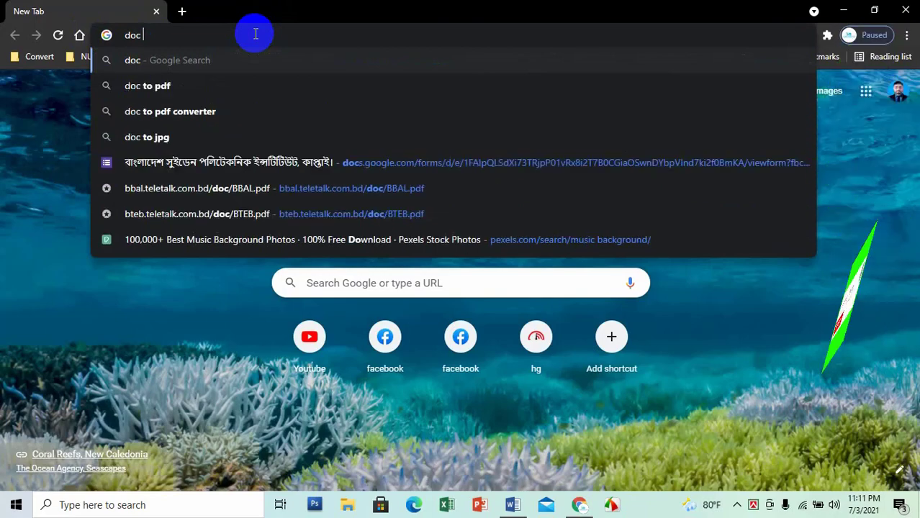
pyautogui.write(' to')
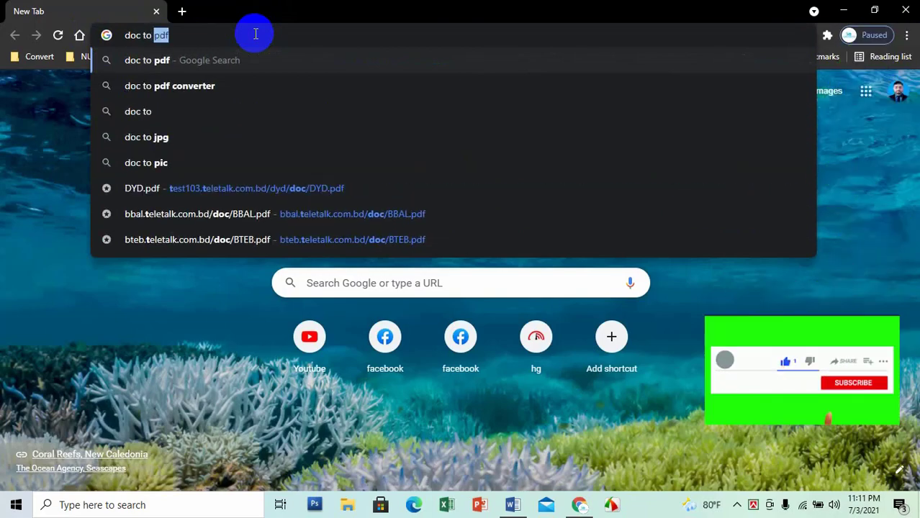
pyautogui.write(' pdf')
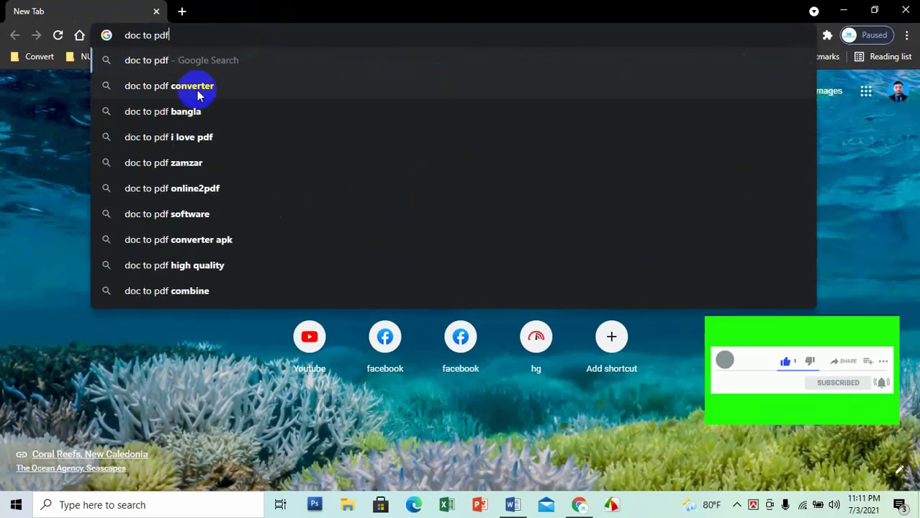
pyautogui.click(195, 87)
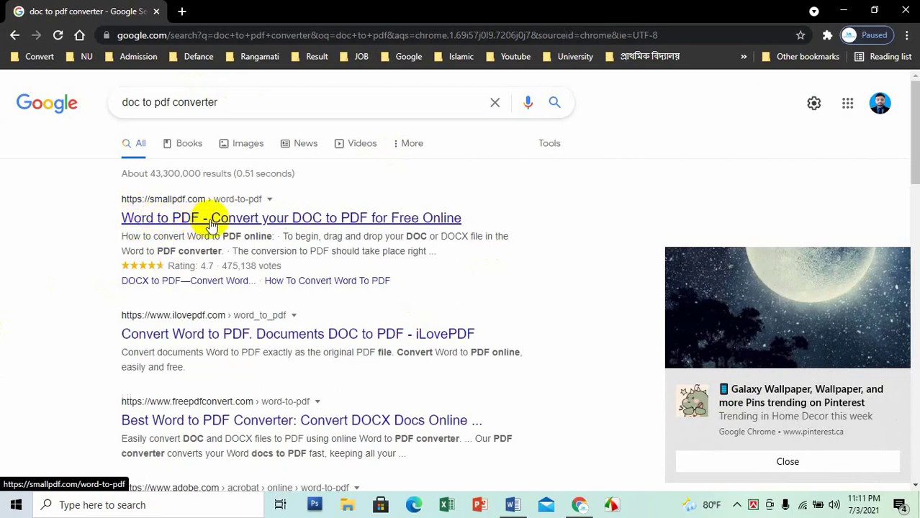
# Step: Open Smallpdf's Word to PDF page from the search results and dismiss the Pinterest notification
pyautogui.click(292, 225)
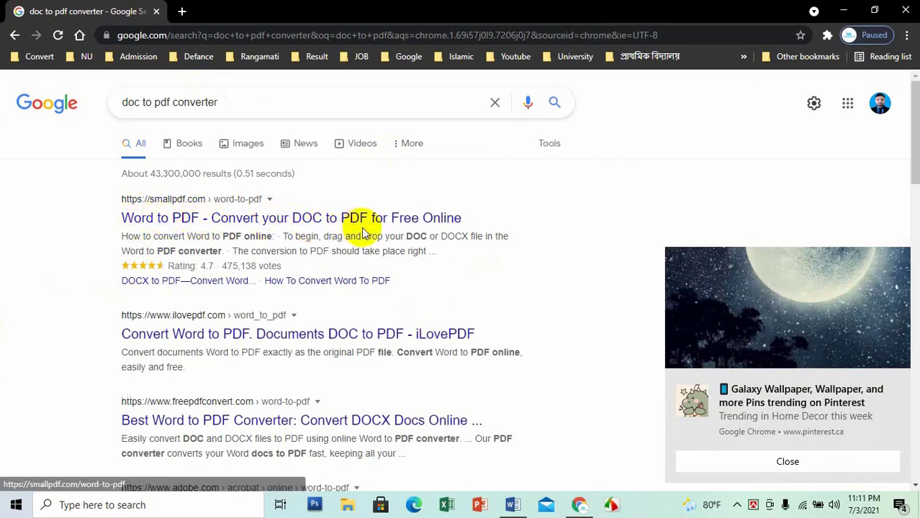
pyautogui.click(418, 224)
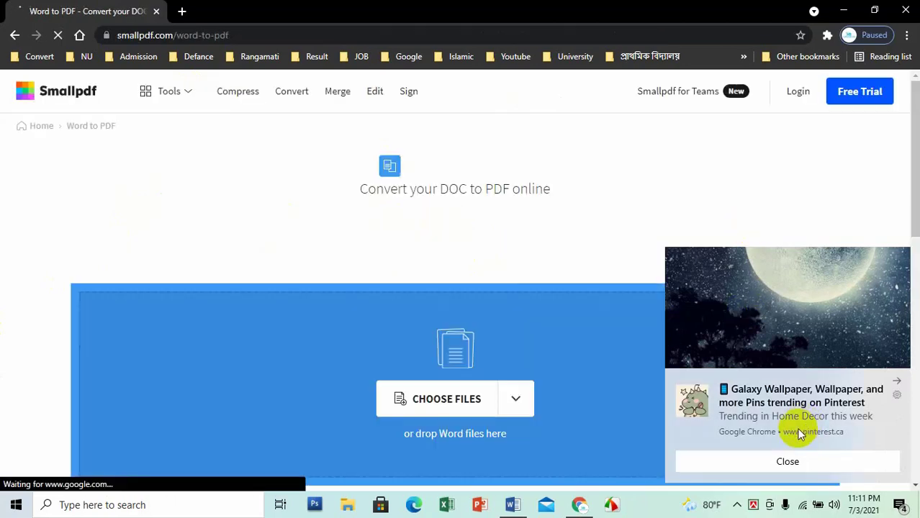
pyautogui.click(789, 463)
# Step: Upload the Word document 000 from the Desktop for conversion to PDF, and close the survey pop-up
pyautogui.scroll(-3, 197, 287)
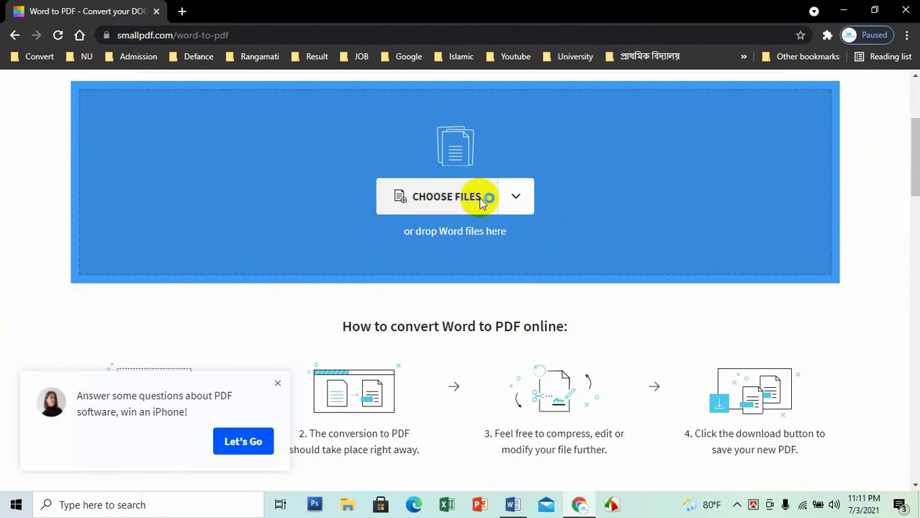
pyautogui.click(482, 200)
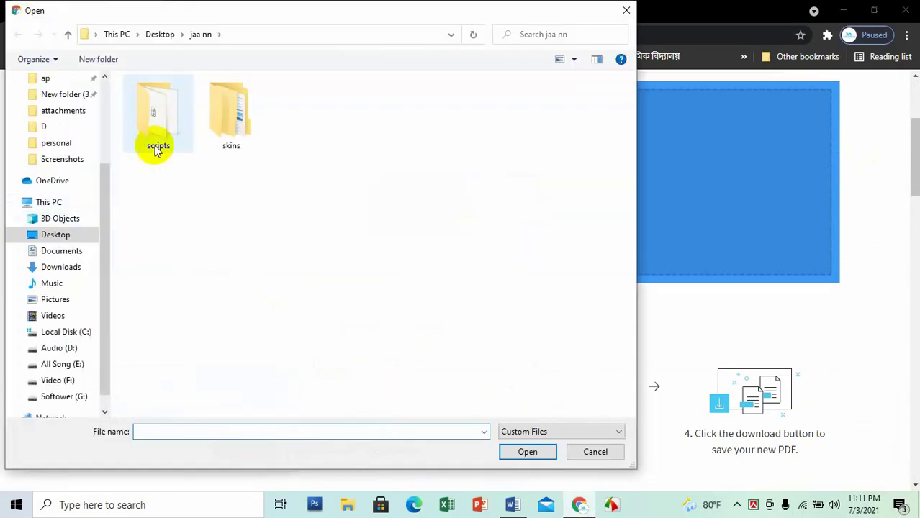
pyautogui.moveTo(108, 201); pyautogui.dragTo(50, 112)
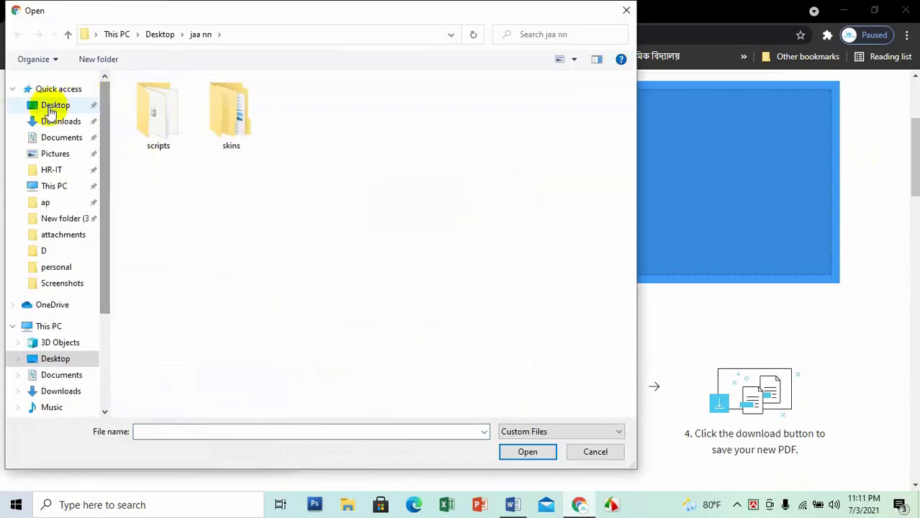
pyautogui.click(50, 109)
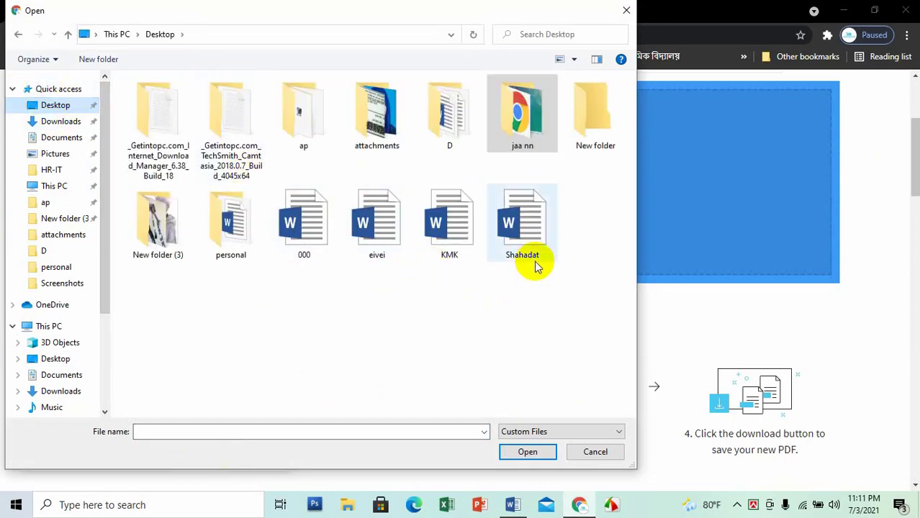
pyautogui.click(313, 221)
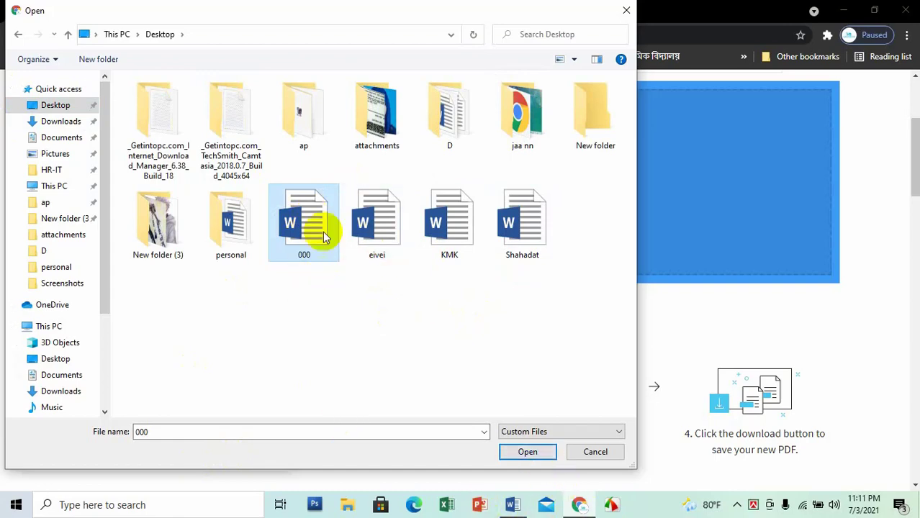
pyautogui.click(529, 452)
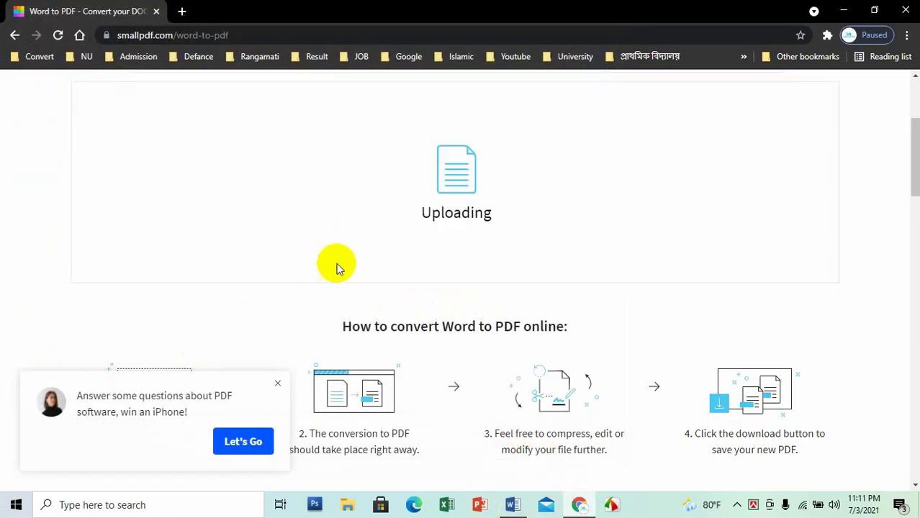
pyautogui.click(278, 384)
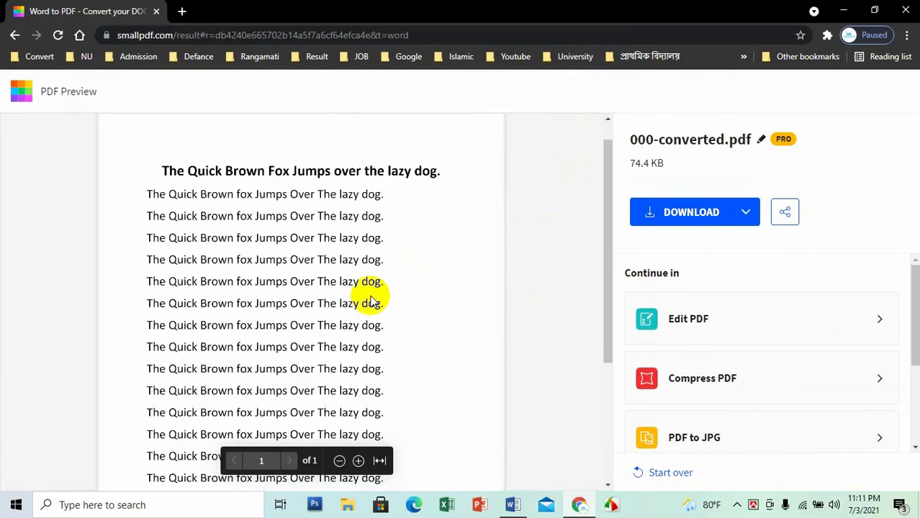
# Step: Look through the converted PDF's preview and download it to the Desktop as "pdf to internet"
pyautogui.scroll(-3, 244, 238)
pyautogui.scroll(3, 281, 263)
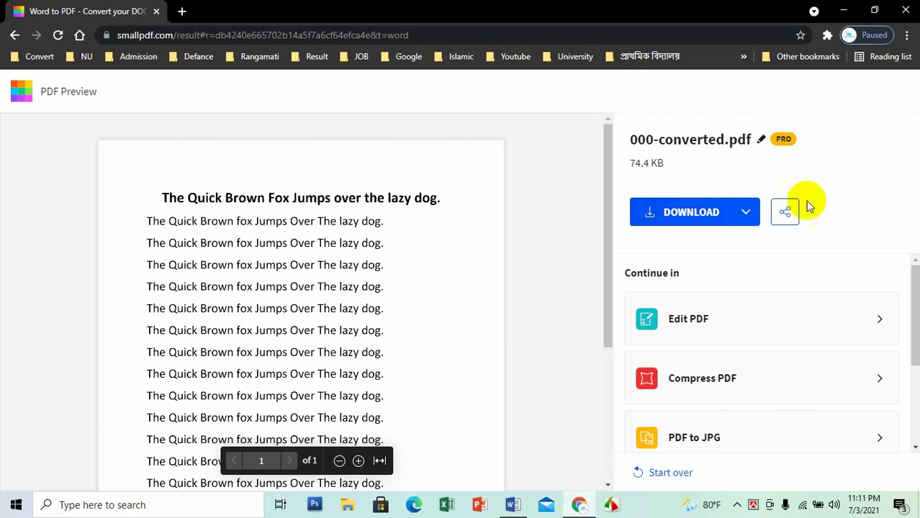
pyautogui.click(682, 213)
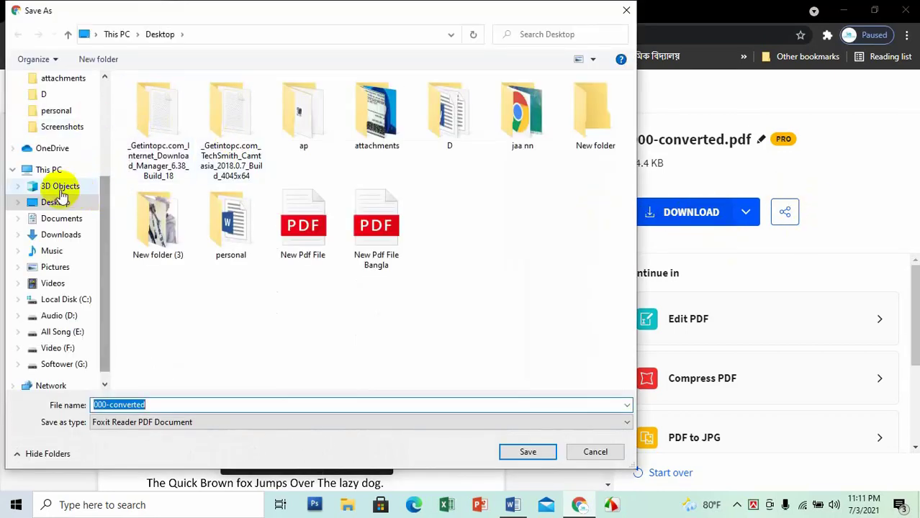
pyautogui.click(56, 202)
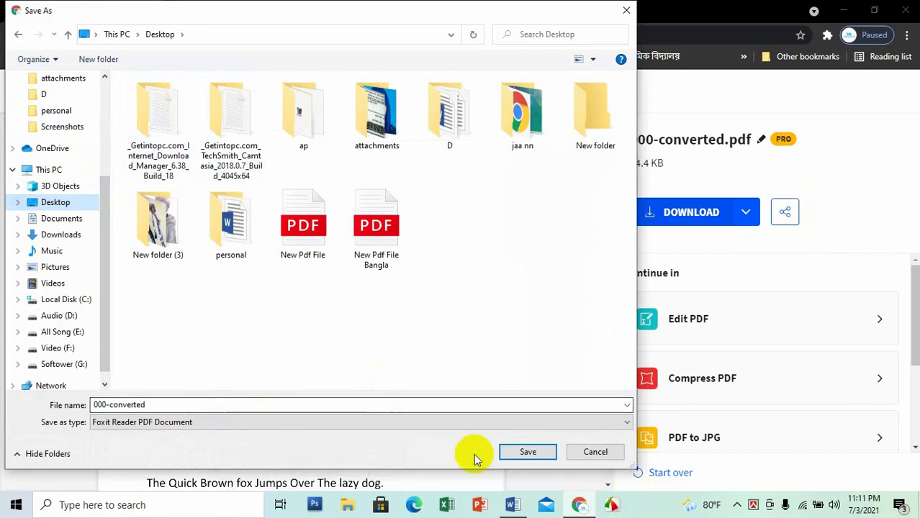
pyautogui.click(242, 403)
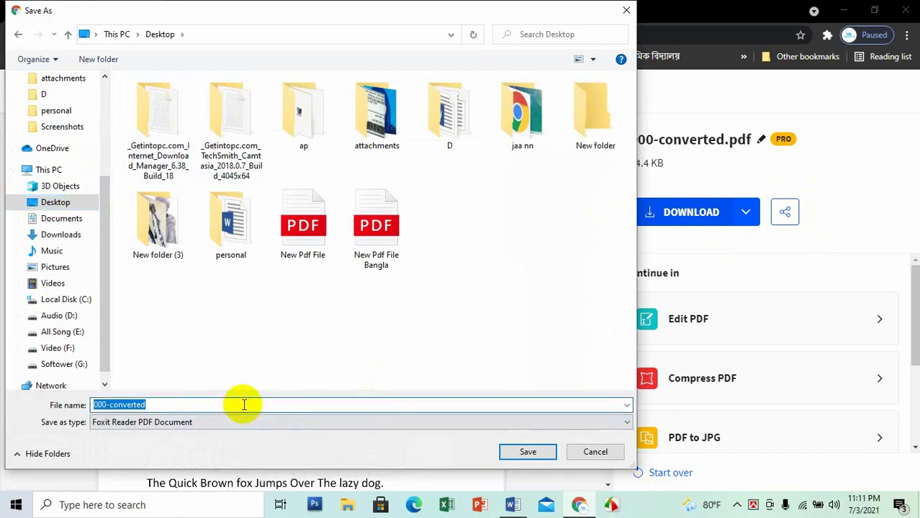
pyautogui.write('pdf to internet')
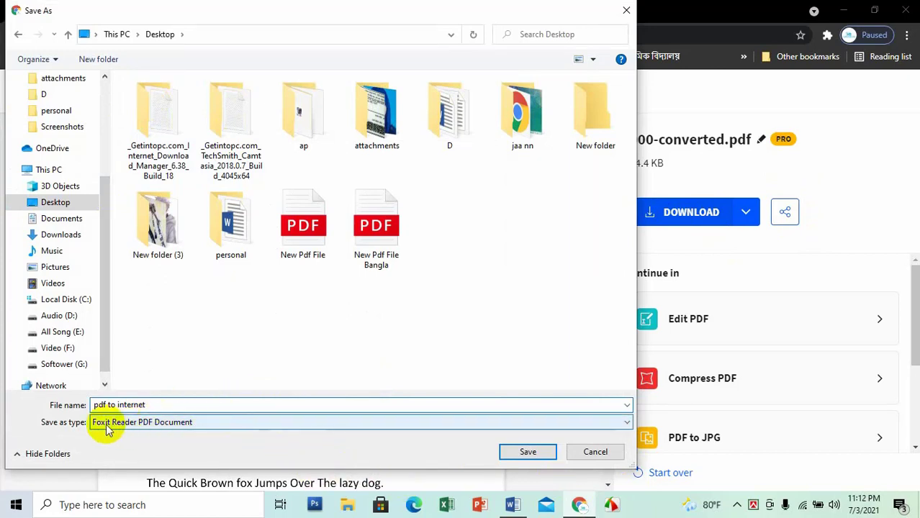
pyautogui.click(527, 453)
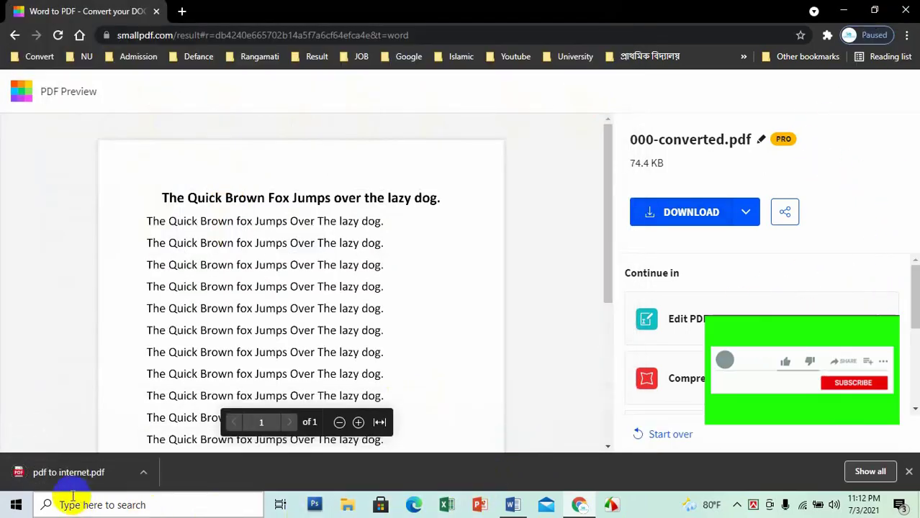
# Step: Open the downloaded "pdf to internet" file from its folder, check its text, and close both the PDF and the folder window
pyautogui.click(143, 473)
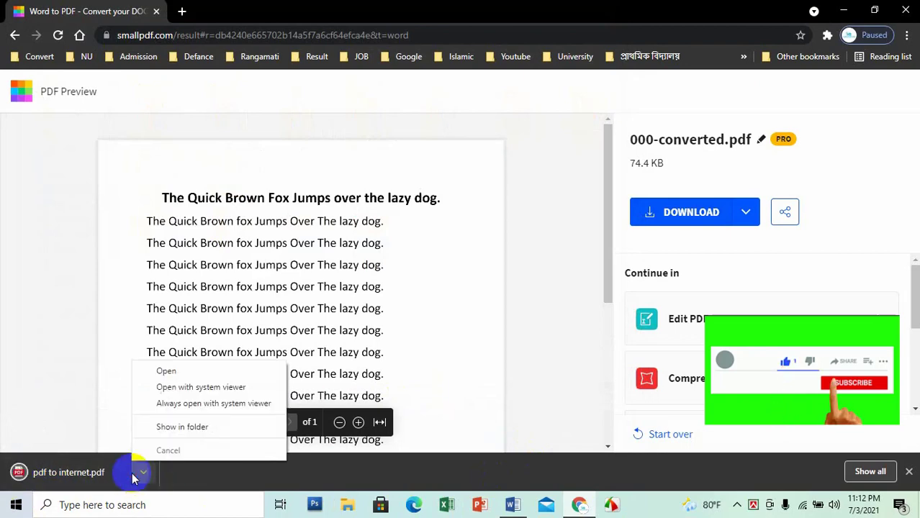
pyautogui.click(194, 427)
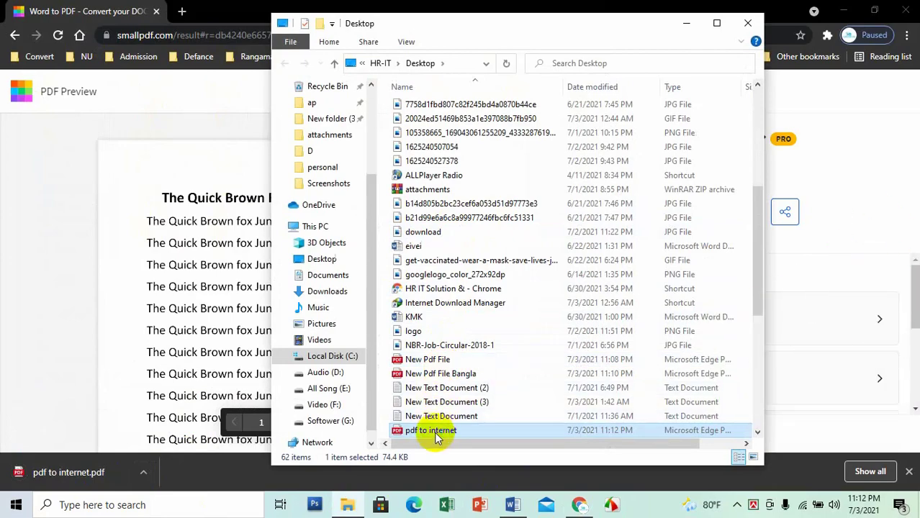
pyautogui.doubleClick(435, 434)
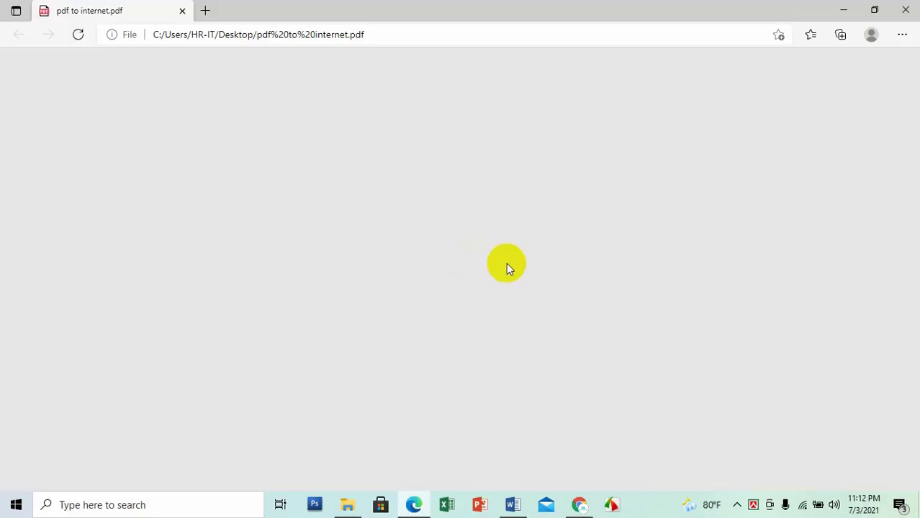
pyautogui.scroll(-3, 496, 180)
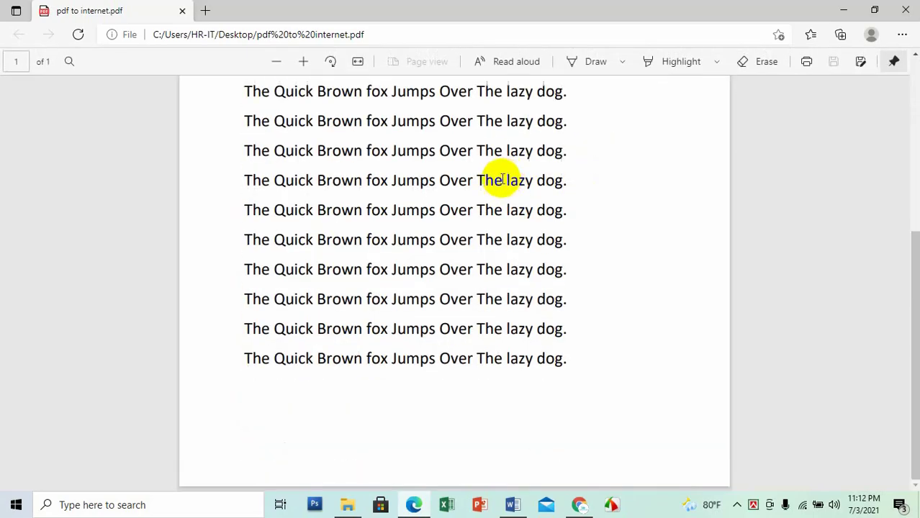
pyautogui.scroll(2, 495, 182)
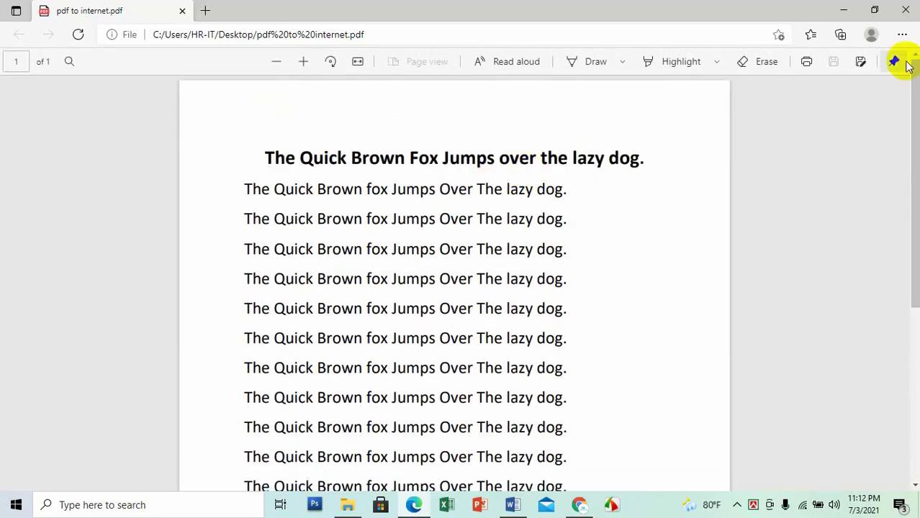
pyautogui.click(905, 13)
pyautogui.click(754, 23)
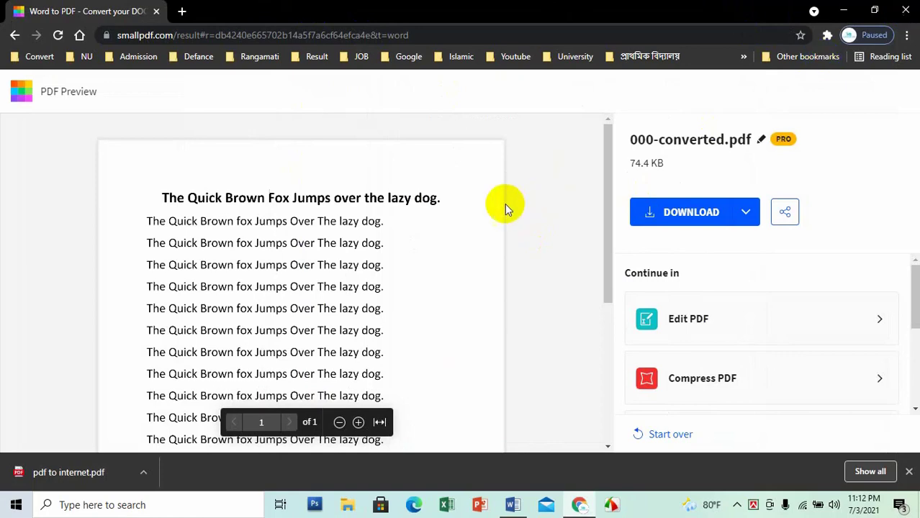
# Step: Open YouTube in a new tab and view the Most Popular Ranga BD channel page through its video "How to Ref link, New Member JaaLifestyle"
pyautogui.click(182, 12)
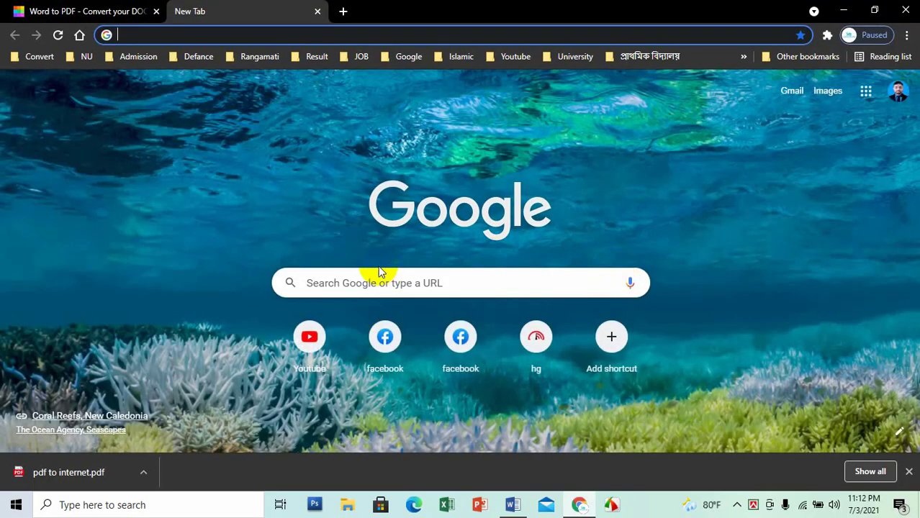
pyautogui.click(310, 337)
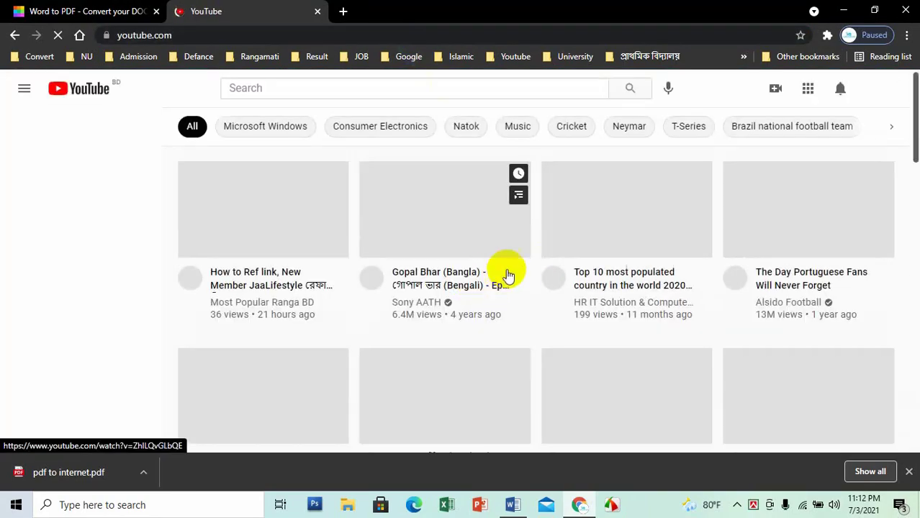
pyautogui.click(221, 281)
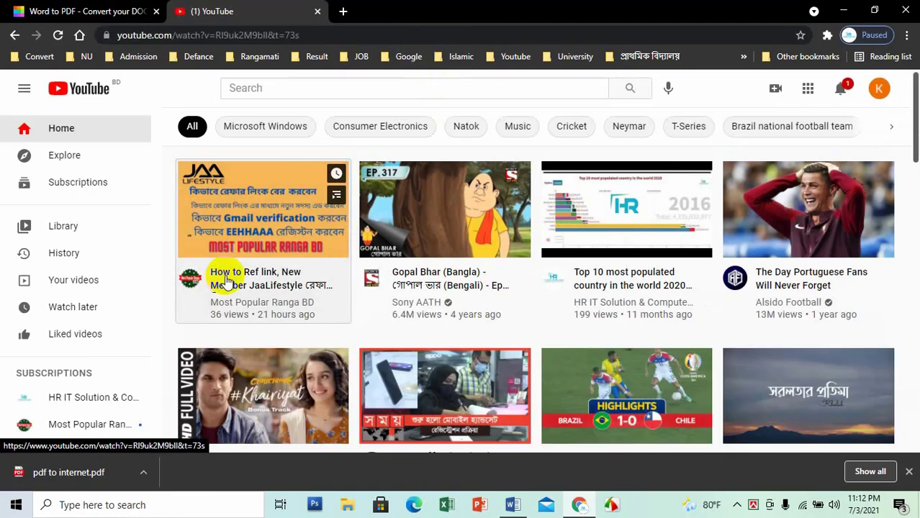
pyautogui.scroll(-3, 472, 308)
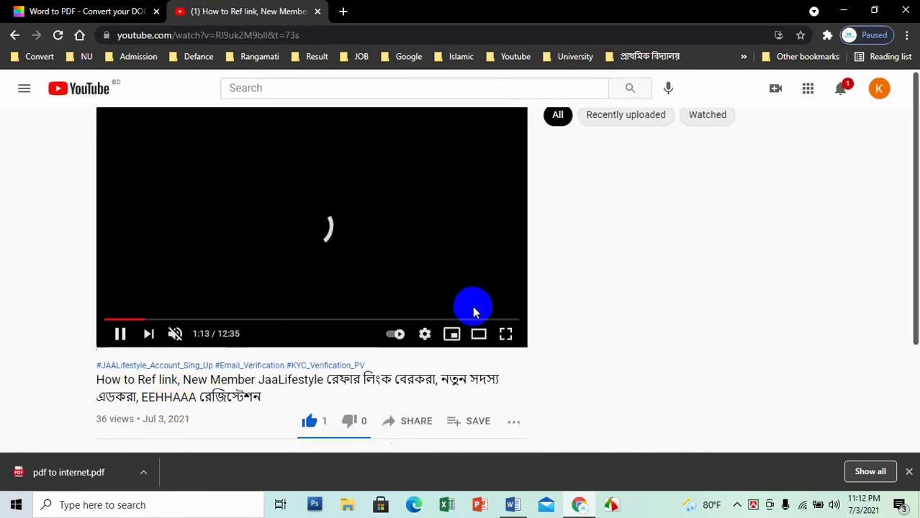
pyautogui.click(191, 294)
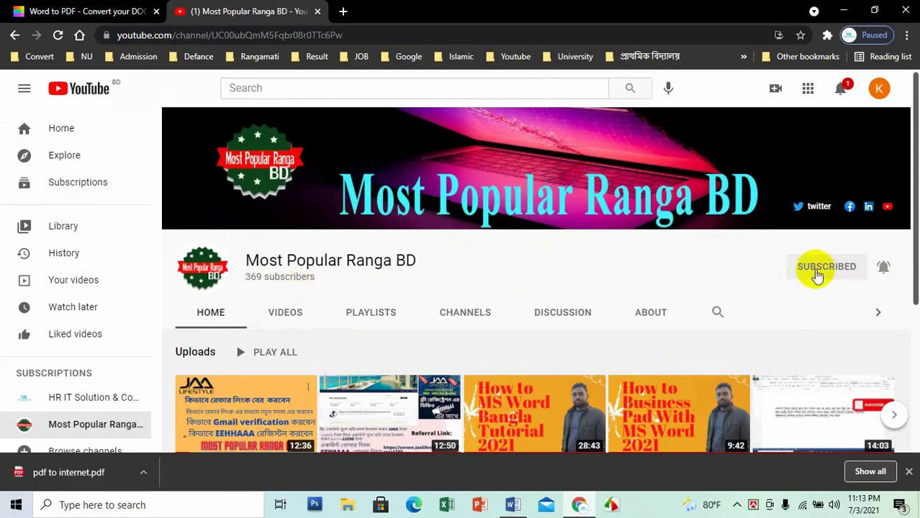
pyautogui.scroll(-3, 887, 283)
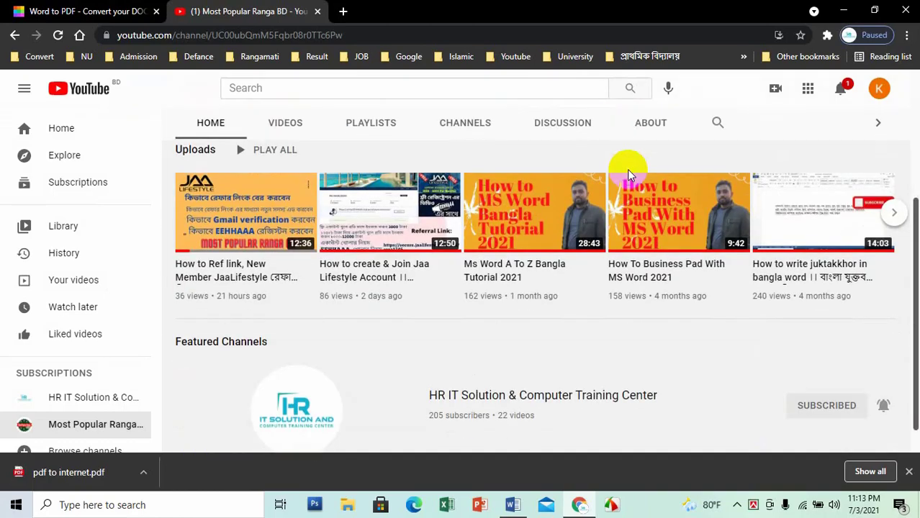
pyautogui.scroll(3, 626, 291)
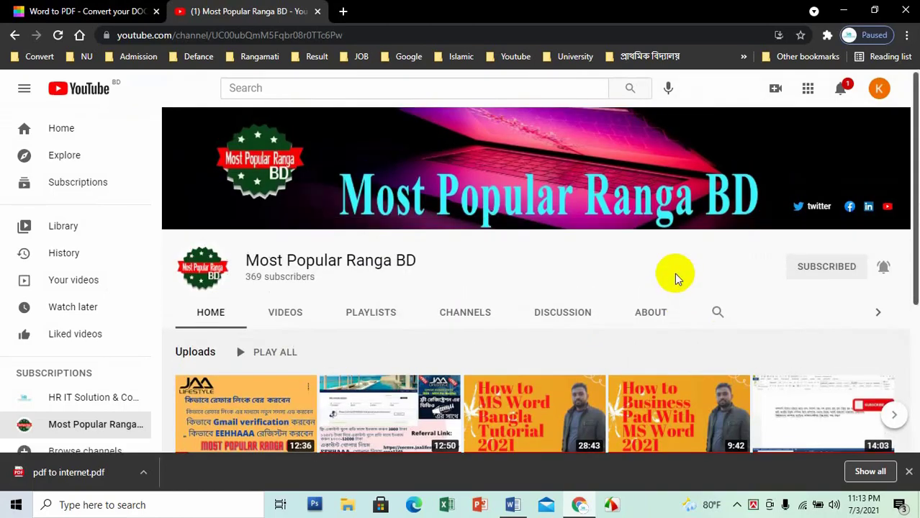